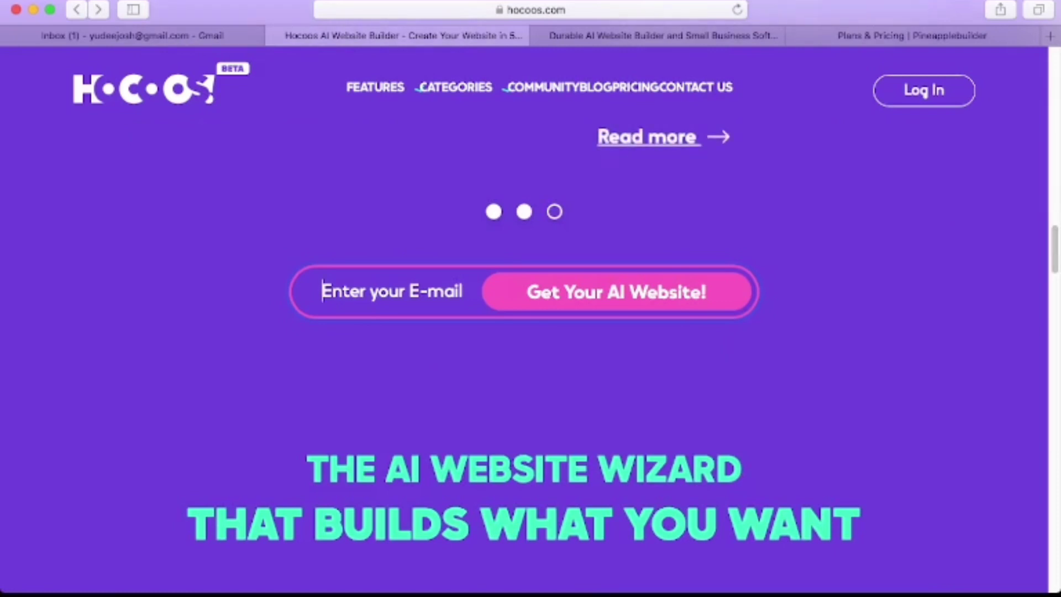
Browse the Hocoos homepage and the AI Toolkit feature page, highlighting the 8 quick questions sentence.
scroll(524, 321, "down", 5)
scroll(524, 321, "up", 15)
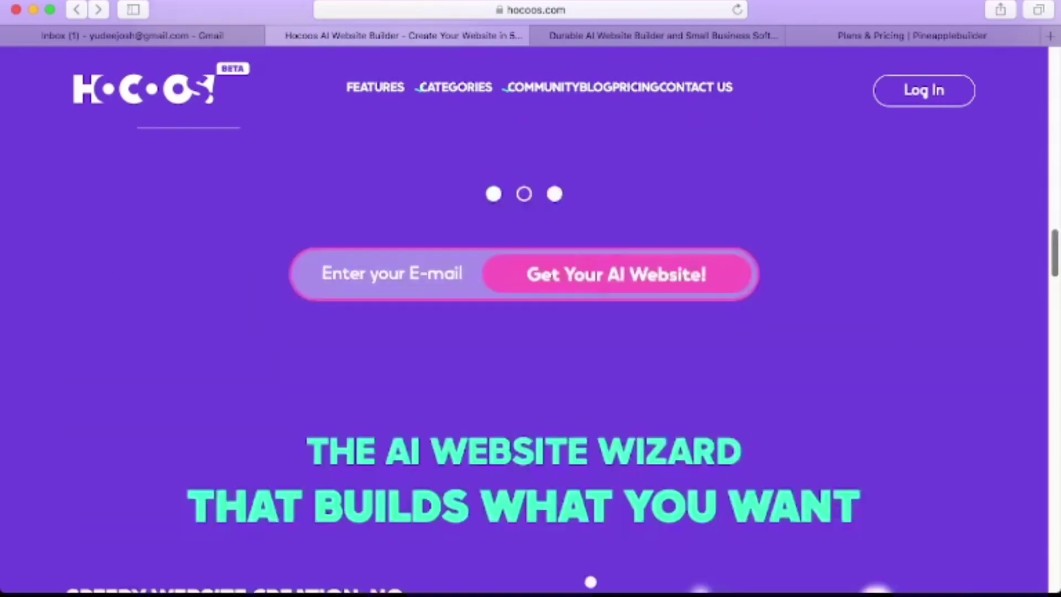
scroll(177, 581, "up", 8)
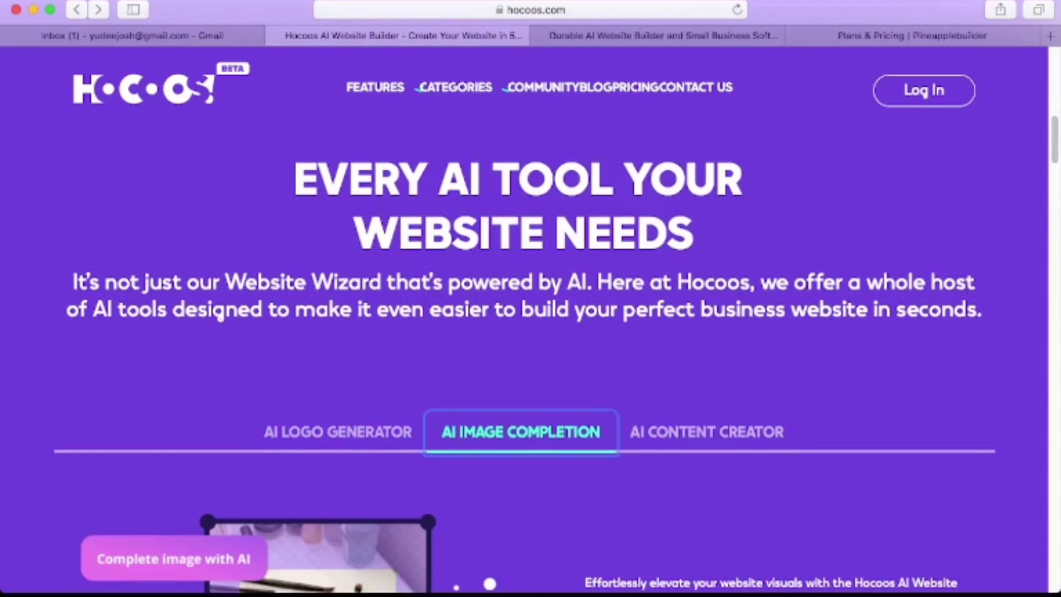
left_click(382, 87)
left_click(368, 135)
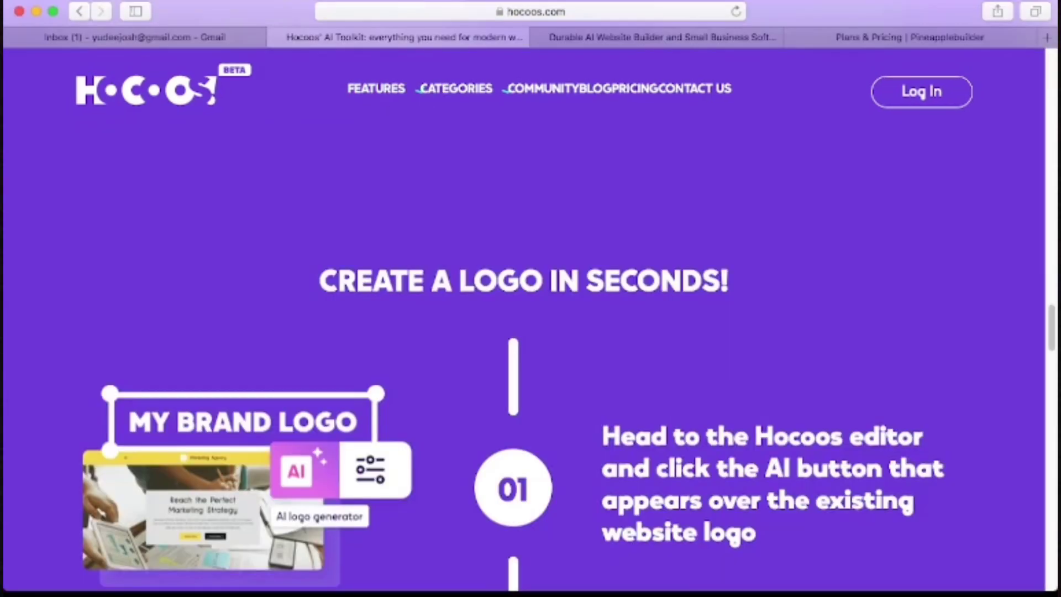
scroll(531, 332, "down", 9)
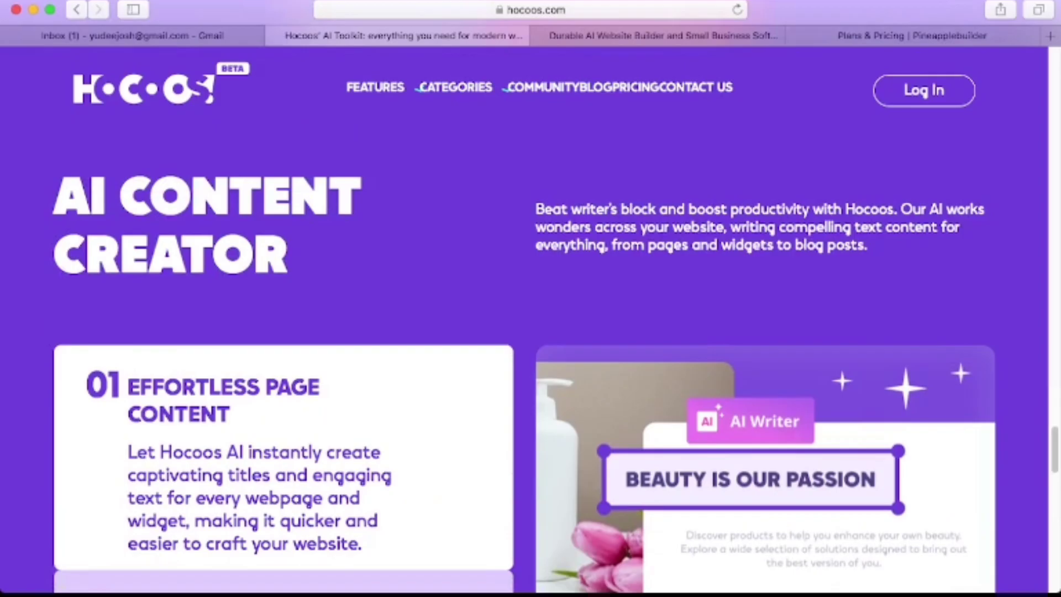
scroll(531, 332, "down", 2)
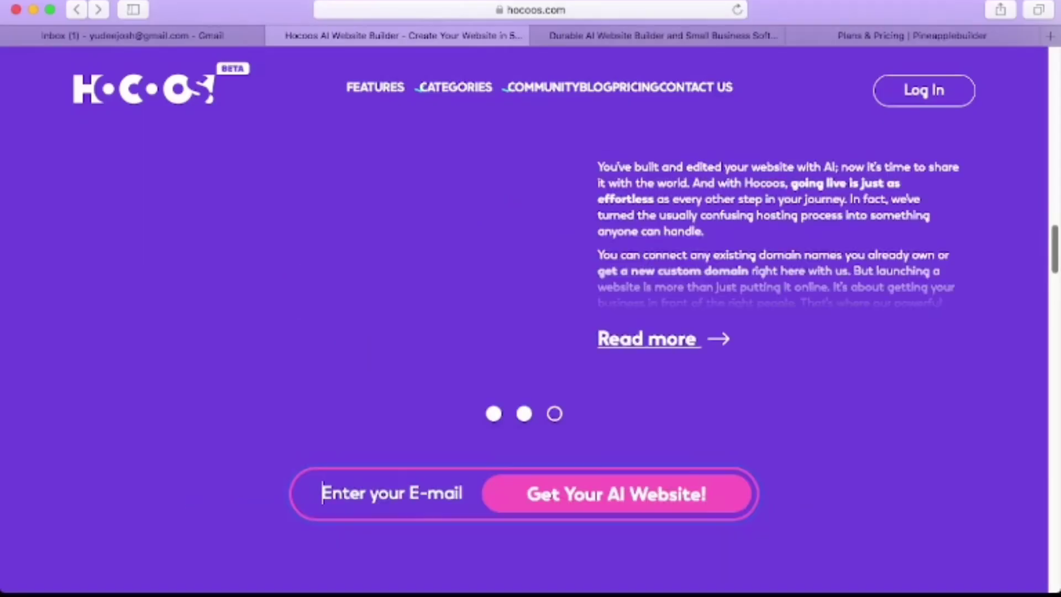
scroll(220, 475, "down", 6)
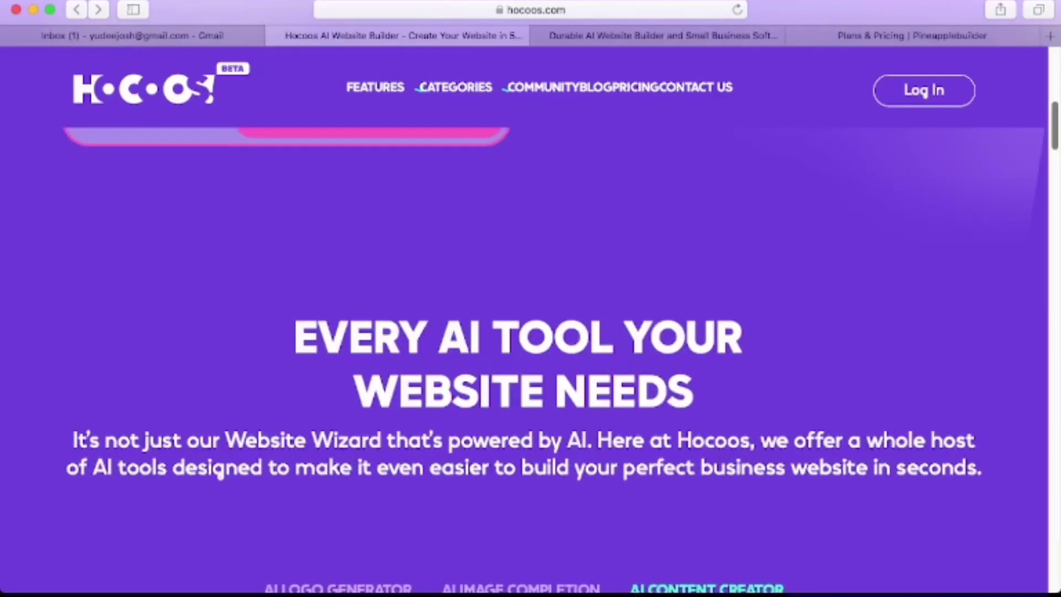
scroll(220, 474, "up", 10)
scroll(525, 359, "down", 4)
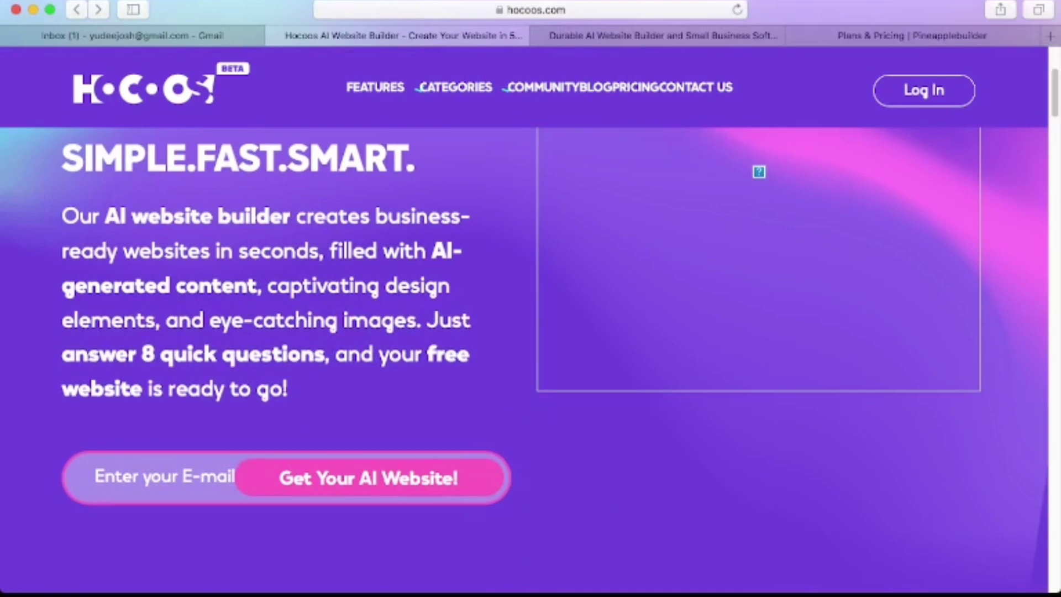
left_click_drag(427, 319, 289, 390)
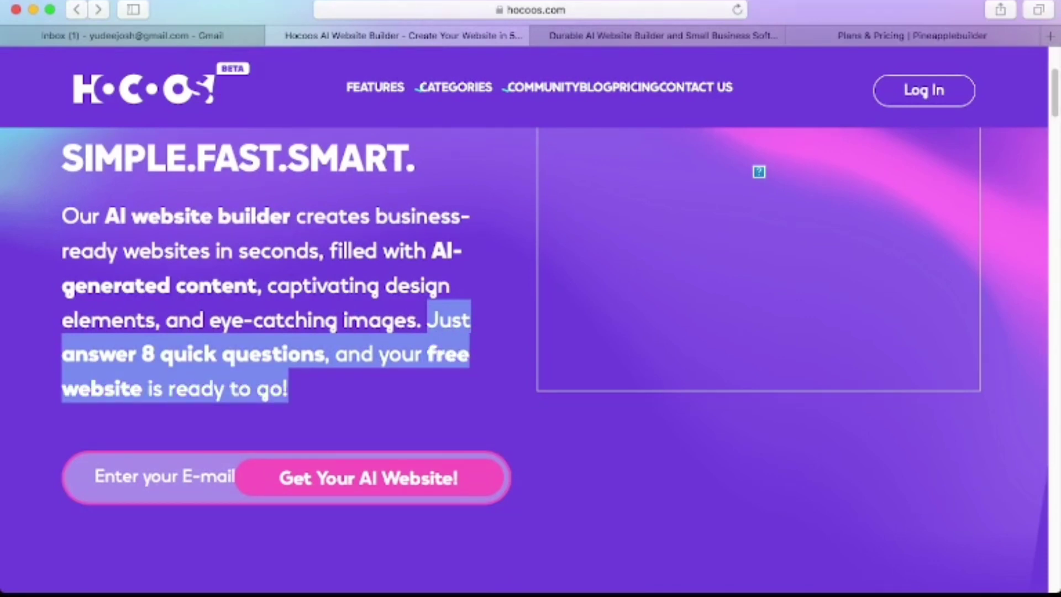
Enter your e-mail address in the sign-up field and submit it.
left_click(160, 477)
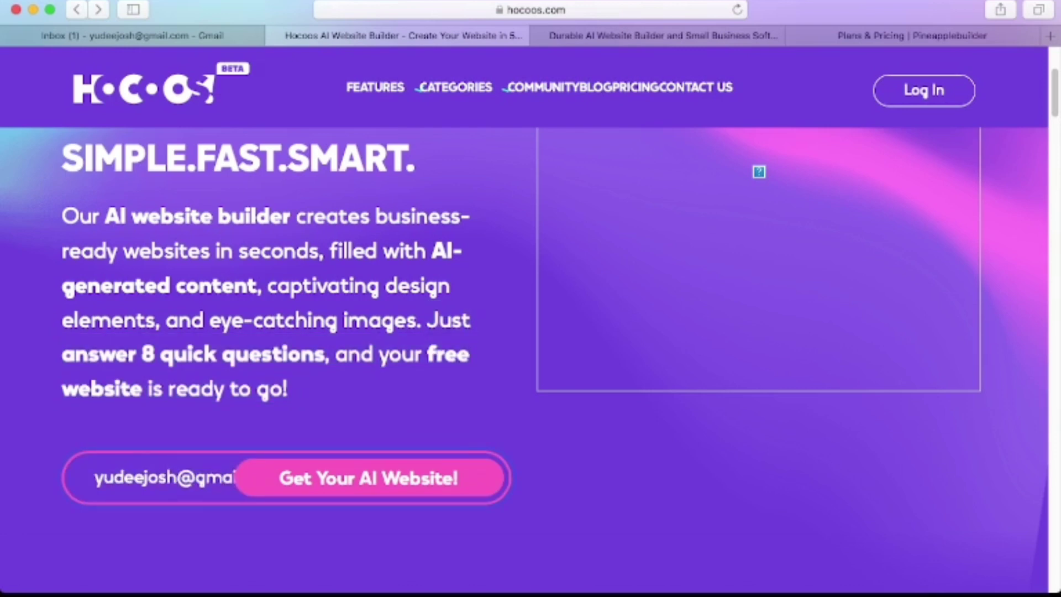
key("Return")
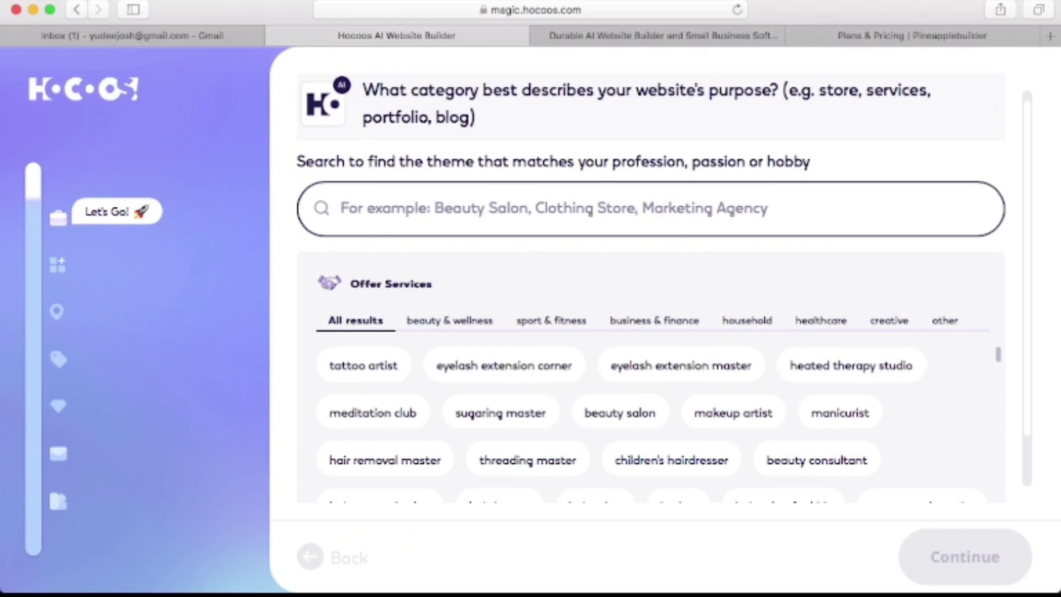
Look through each category tab, ending on sport & fitness.
left_click(449, 321)
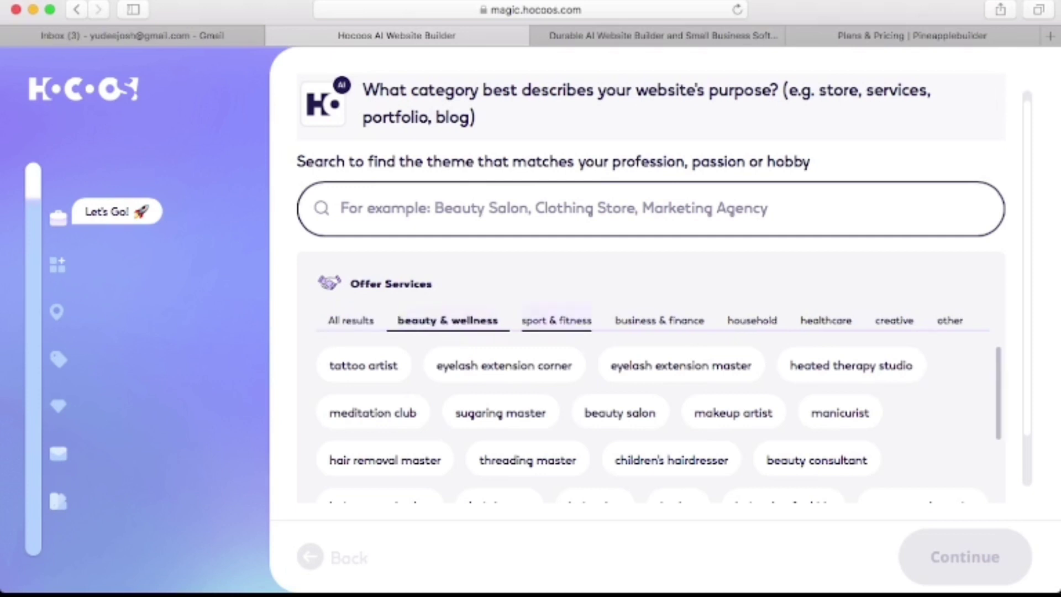
left_click(556, 321)
left_click(659, 321)
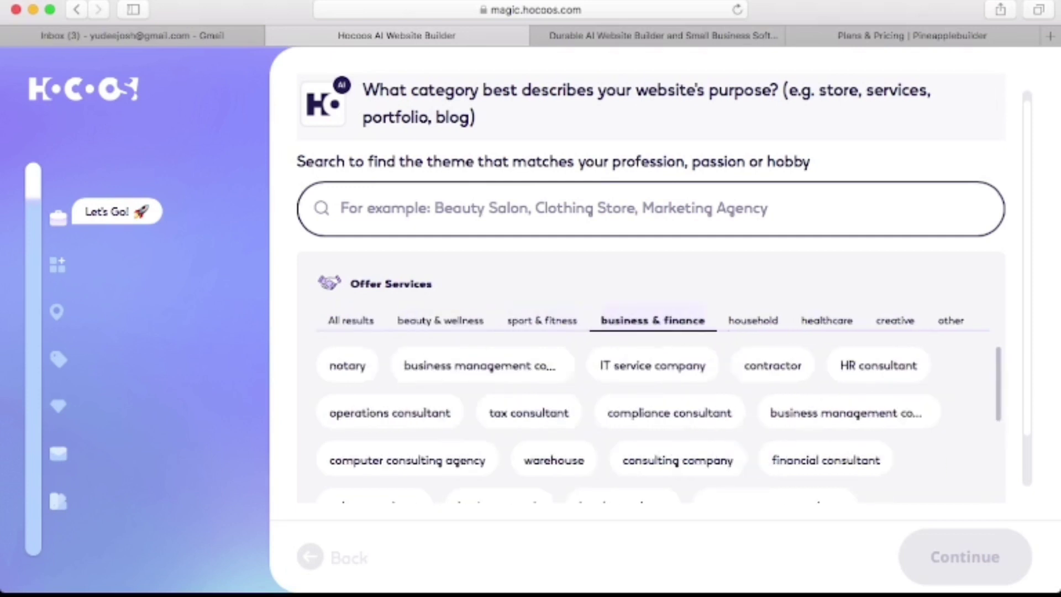
left_click(753, 320)
left_click(818, 321)
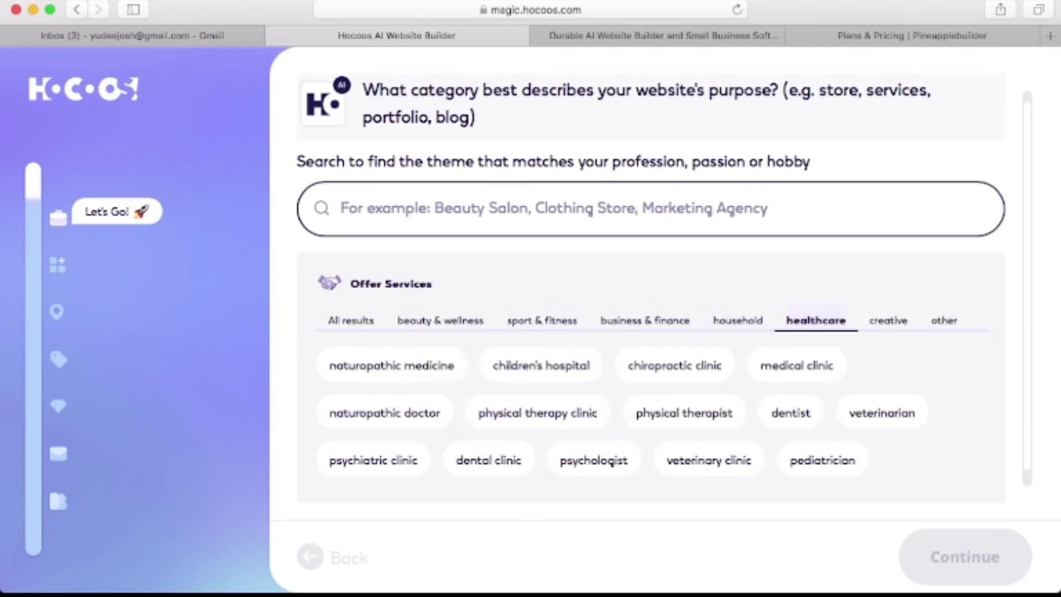
left_click(888, 321)
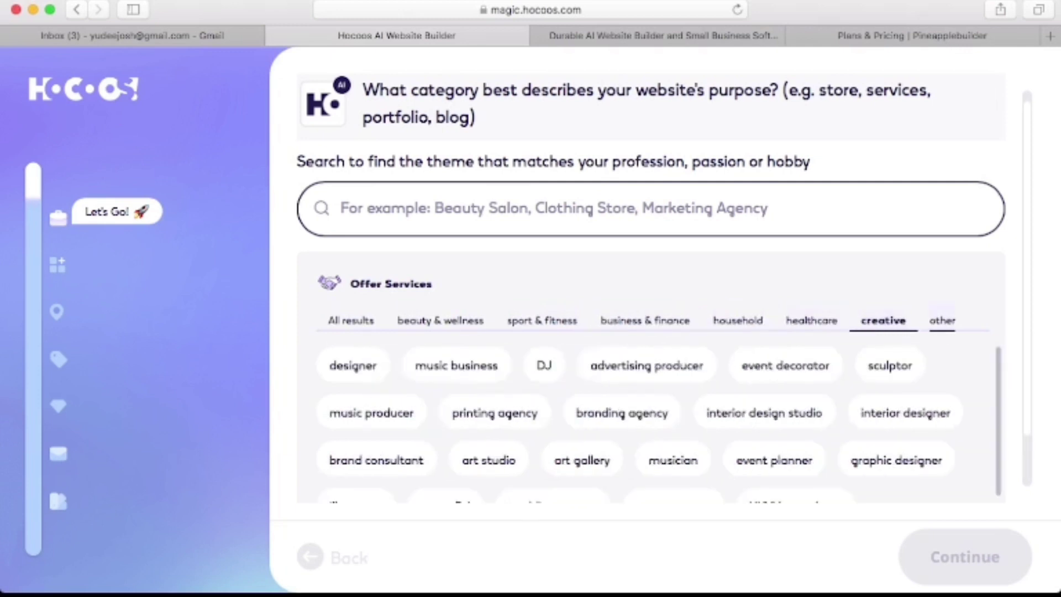
left_click(942, 321)
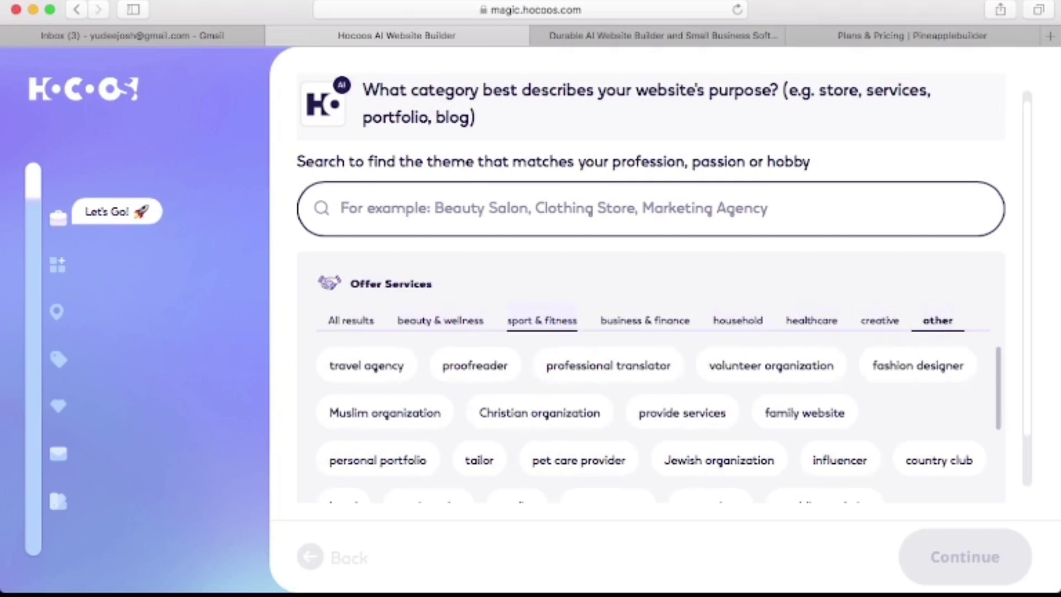
left_click(541, 321)
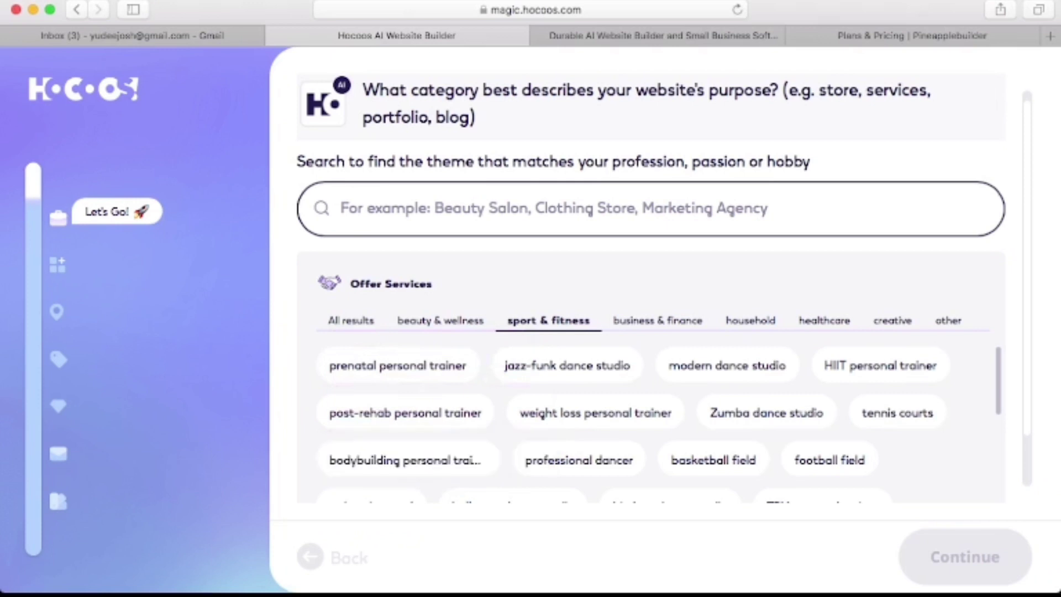
Choose yoga personal trainer as the business type and continue.
scroll(658, 425, "down", 1)
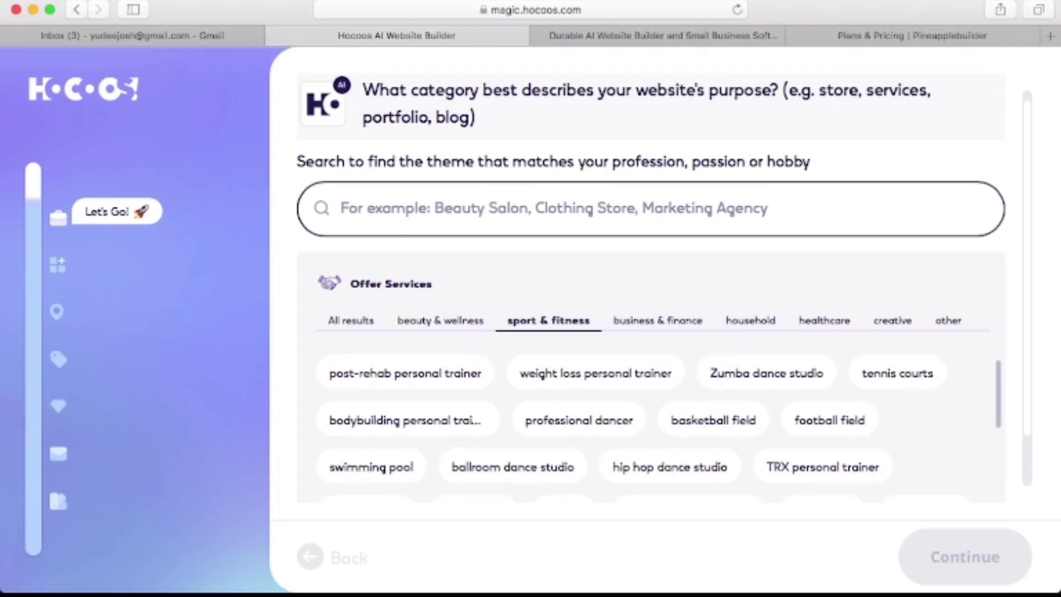
scroll(457, 493, "down", 1)
scroll(644, 429, "down", 1)
scroll(657, 426, "down", 1)
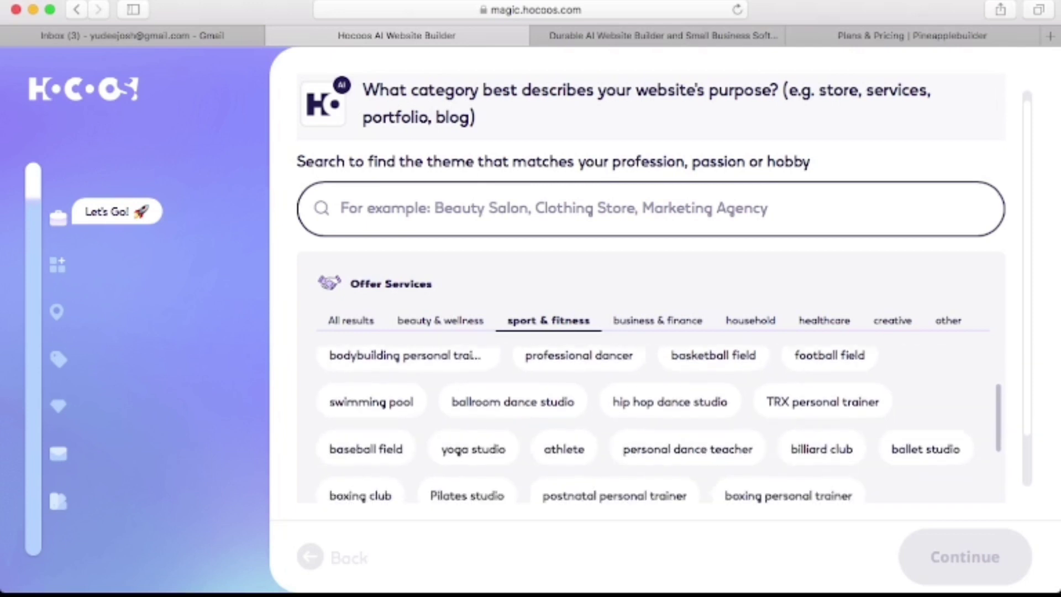
scroll(657, 425, "down", 2)
scroll(658, 425, "down", 1)
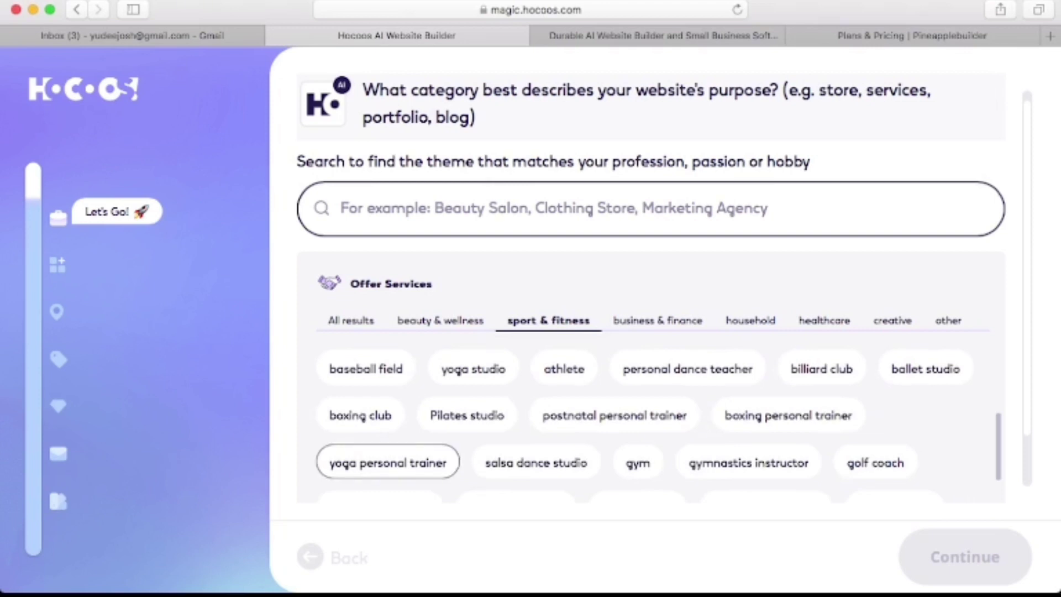
left_click(388, 463)
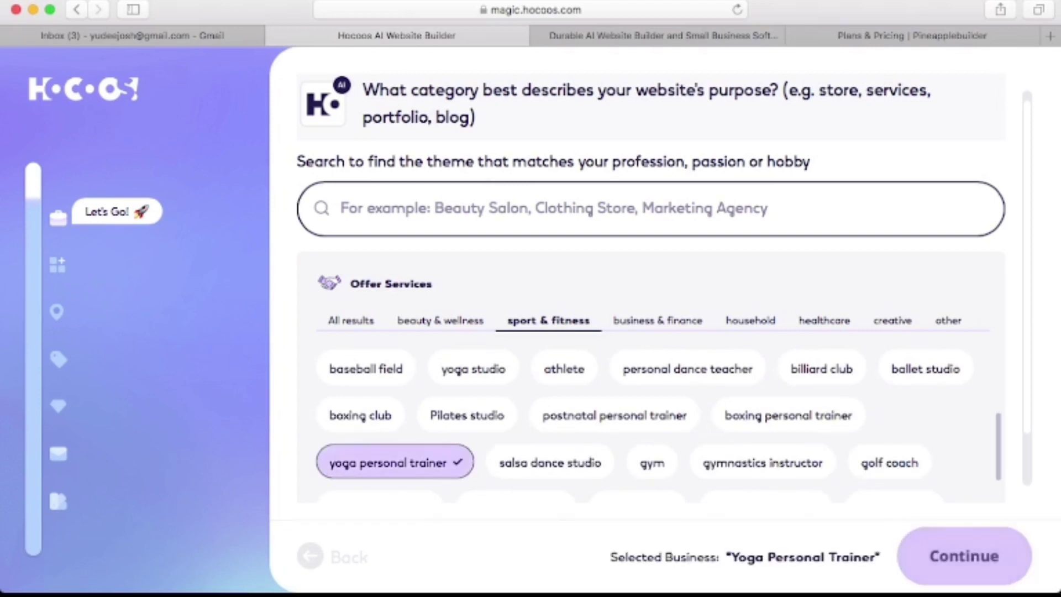
key("Return")
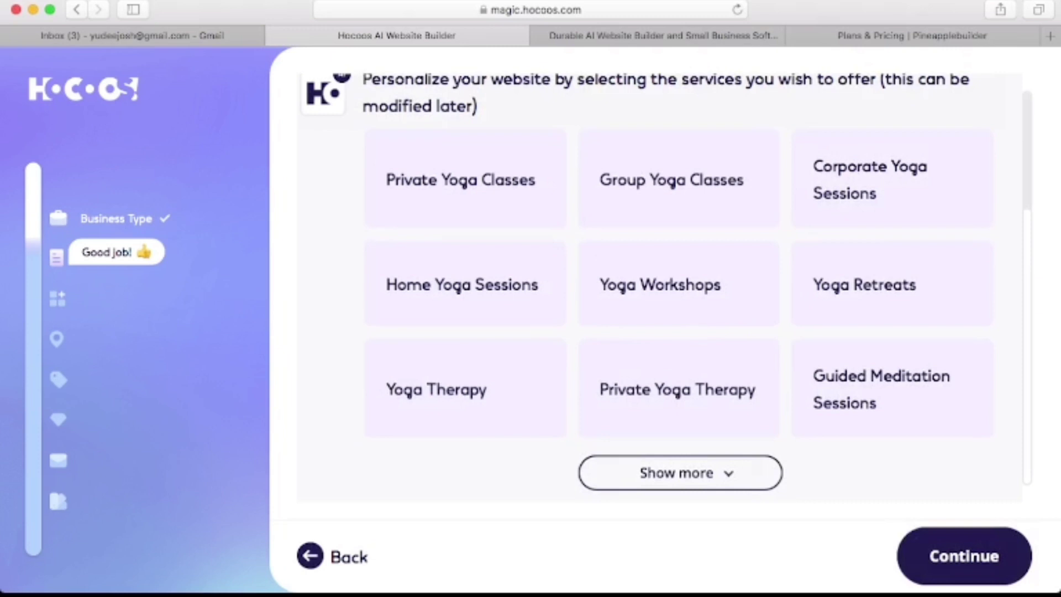
Pick Yoga Therapy as the service, then add Get new customers, Collect testimonials, Write a blog and Sell products.
left_click(465, 388)
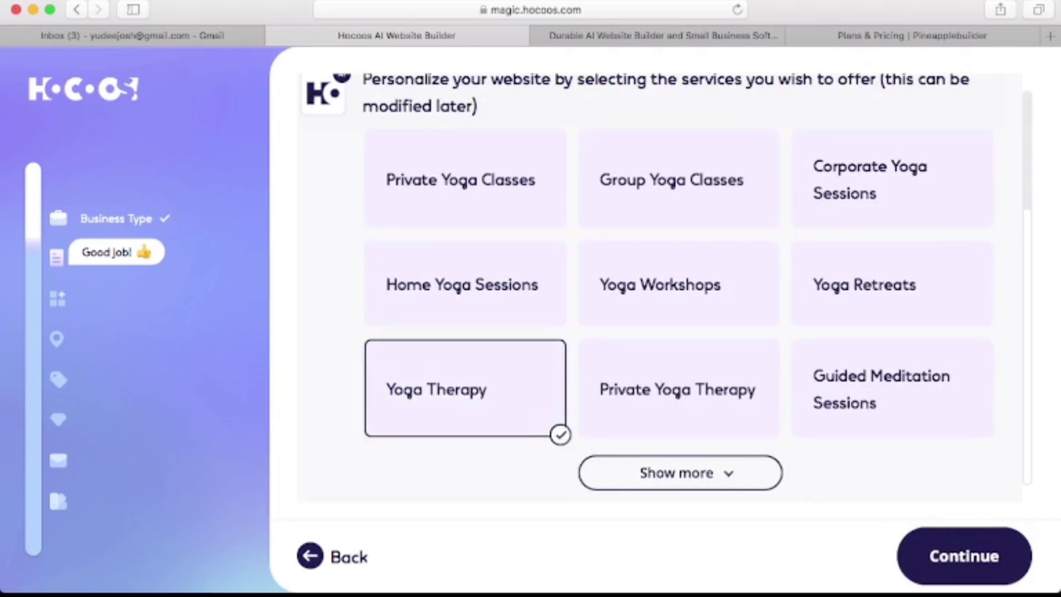
key("Return")
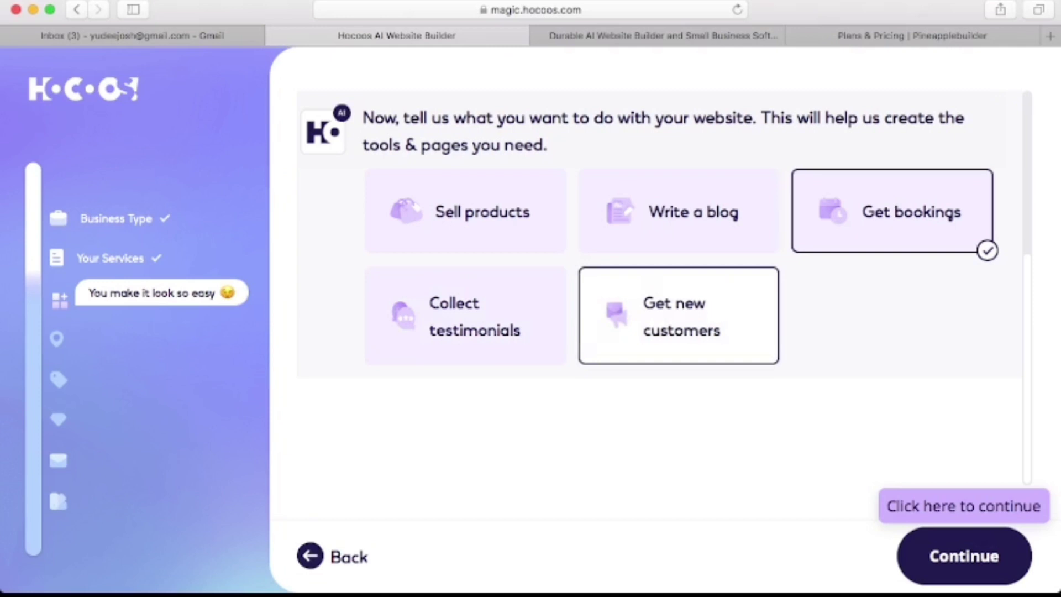
left_click(679, 315)
scroll(680, 315, "up", 2)
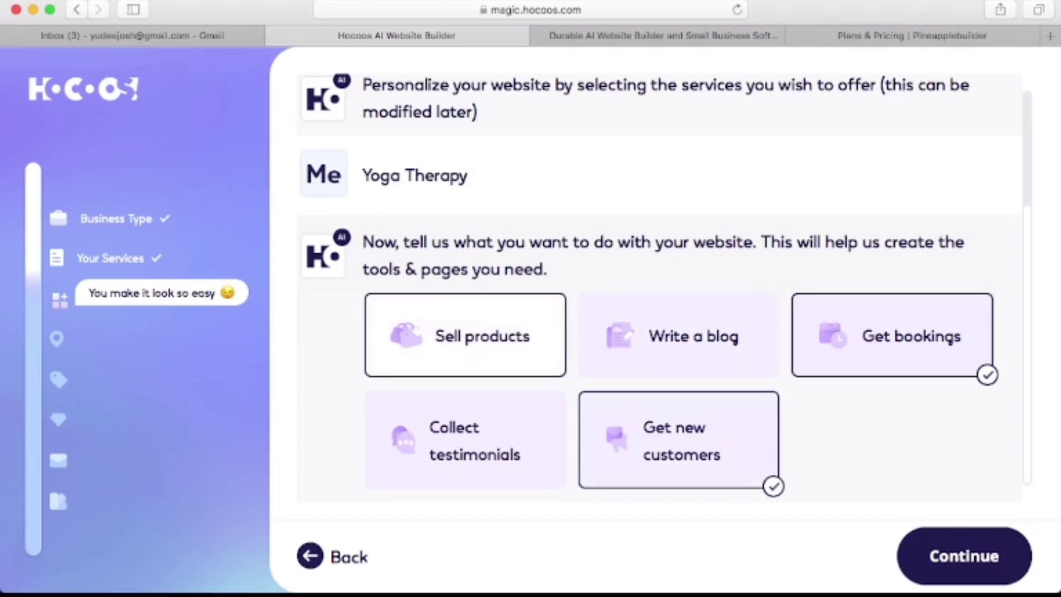
left_click(466, 441)
left_click(691, 335)
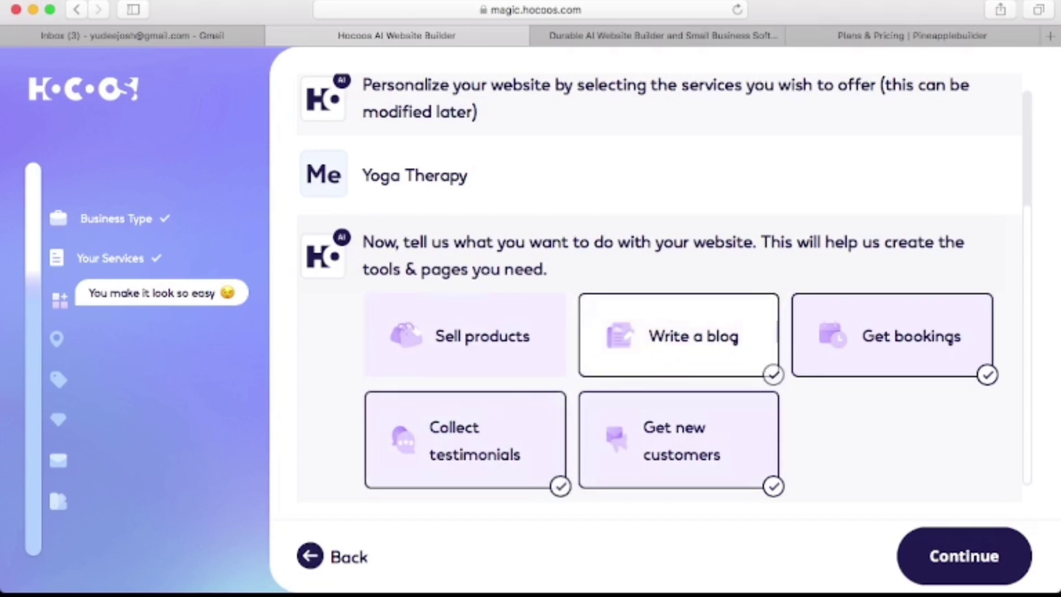
left_click(465, 336)
left_click(965, 556)
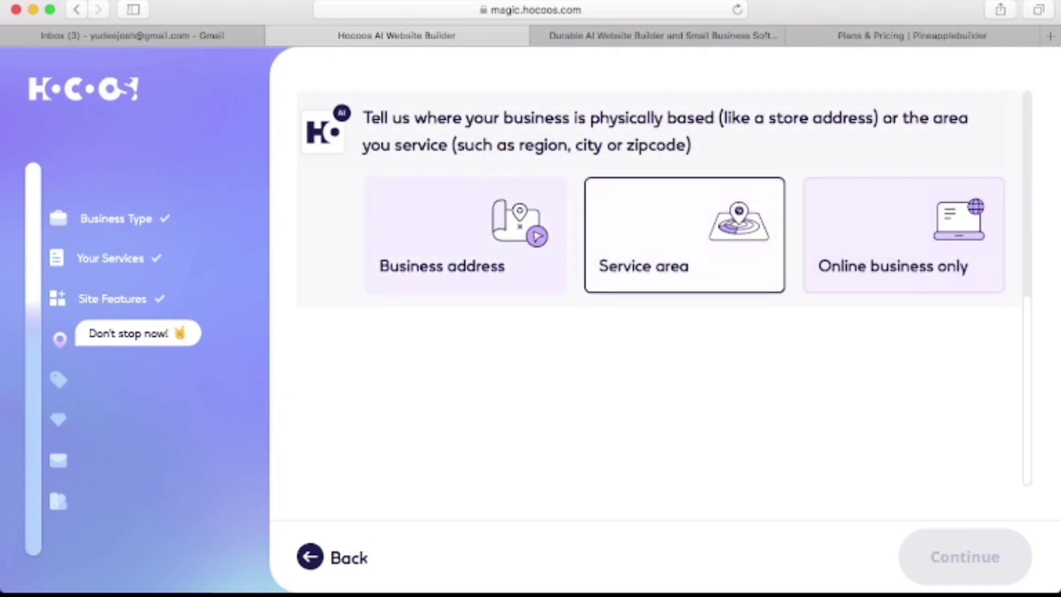
Mark the business as online only and submit the business name.
left_click(905, 235)
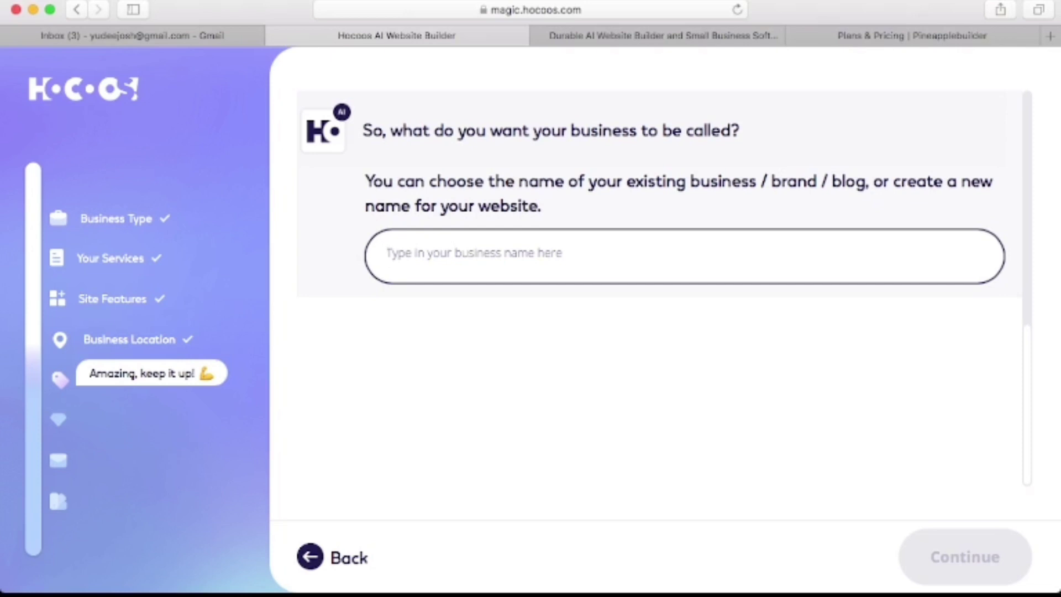
type("Y")
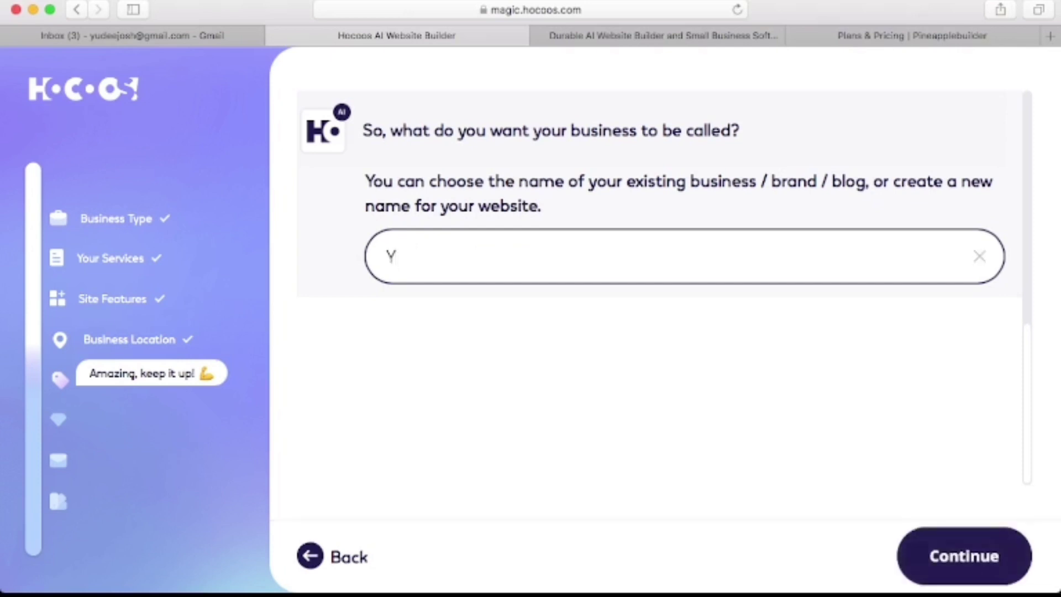
type("udee")
key("Return")
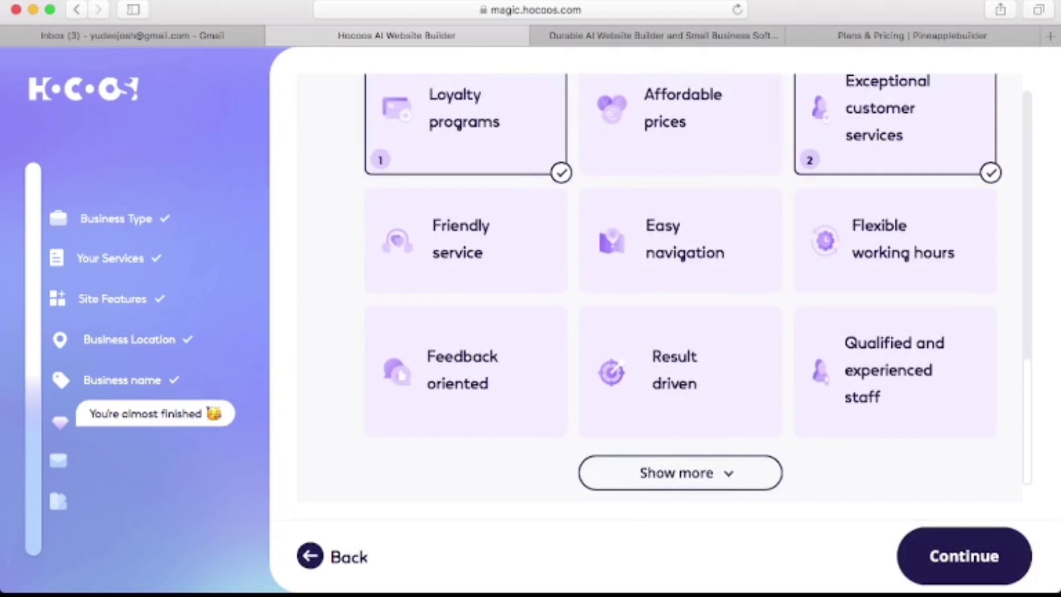
Add Affordable prices as the third unique aspect and submit the three choices.
scroll(664, 288, "up", 5)
scroll(663, 288, "down", 4)
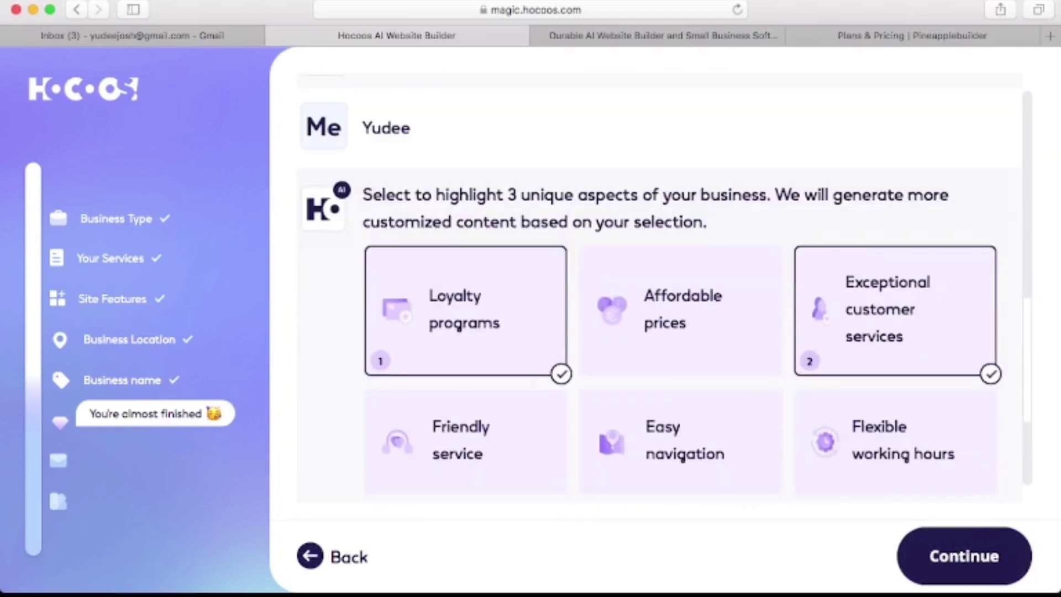
scroll(663, 288, "down", 3)
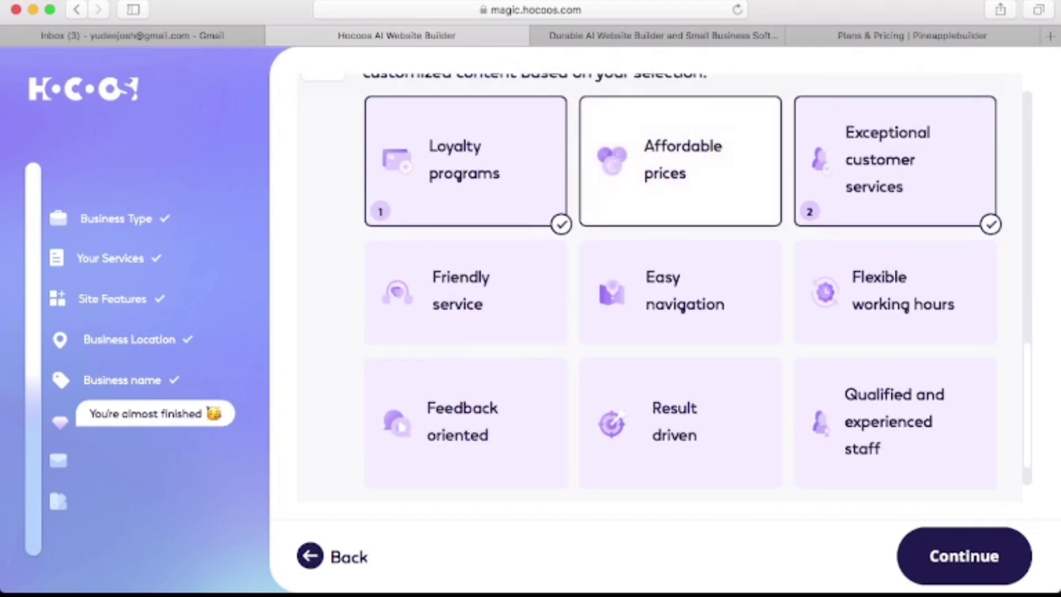
left_click(680, 159)
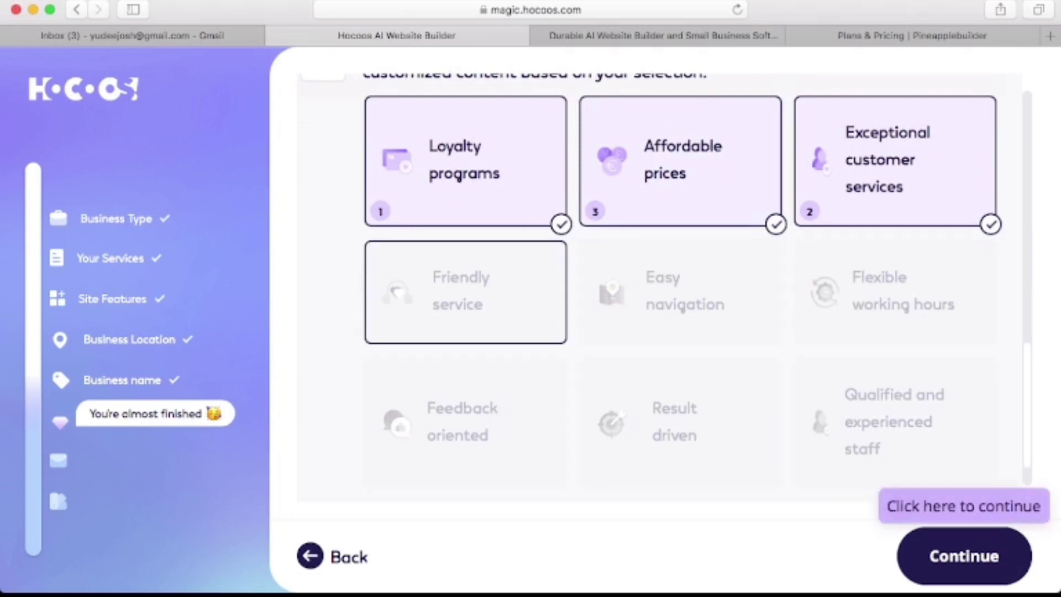
key("Return")
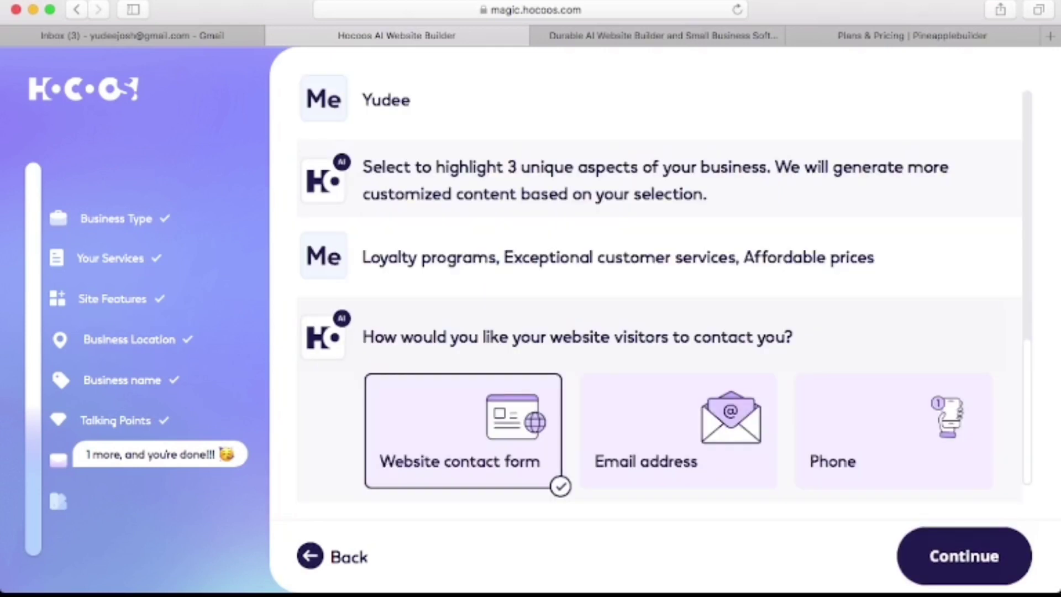
Add Email address as a contact method with the owner's e-mail, then submit the contact options.
left_click(678, 431)
type("ye")
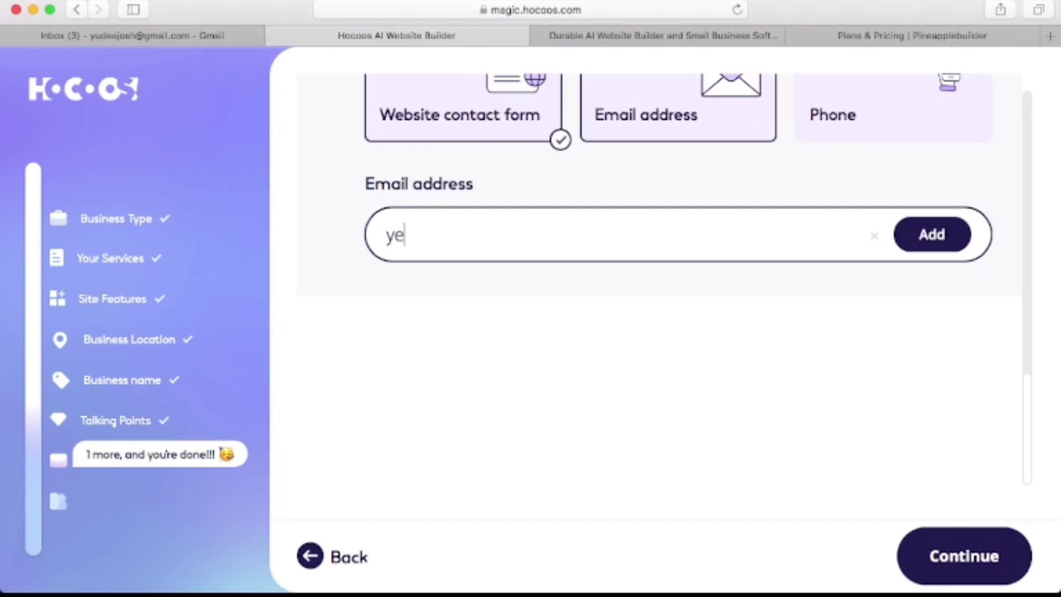
key("BackSpace")
type("uf")
key("BackSpace")
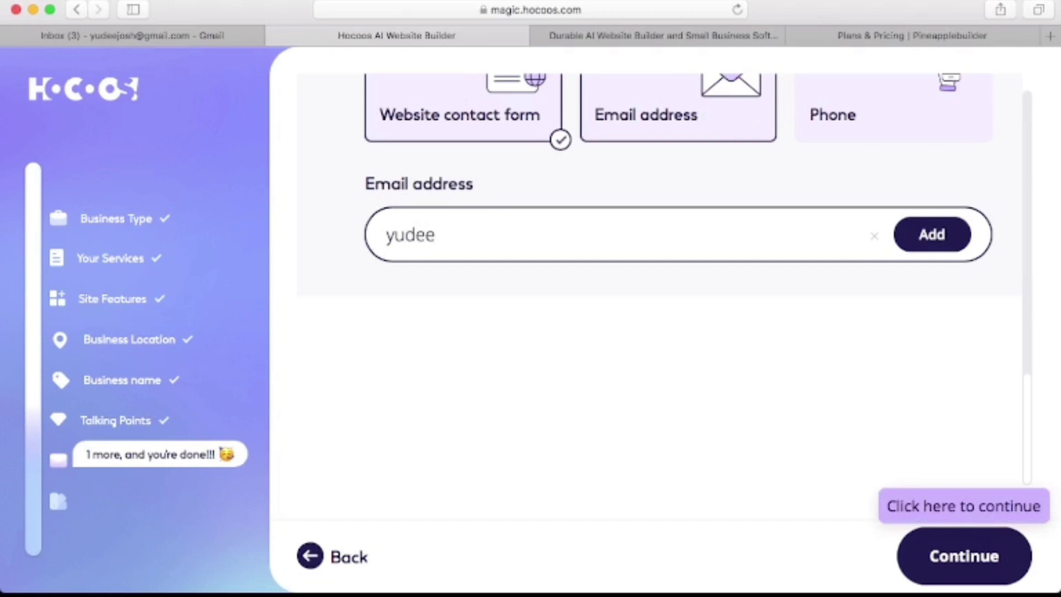
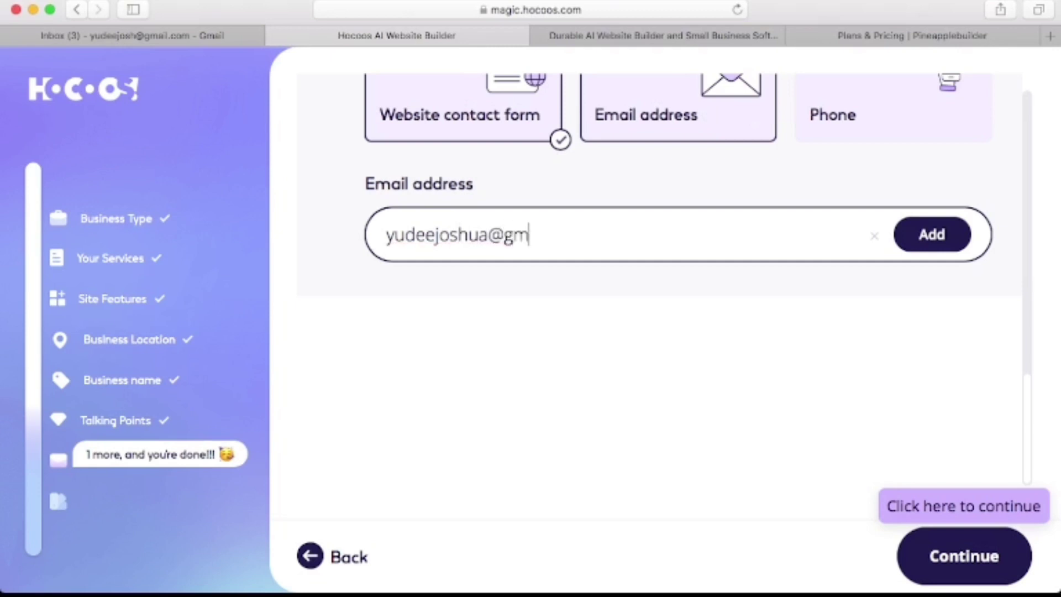
key("Return")
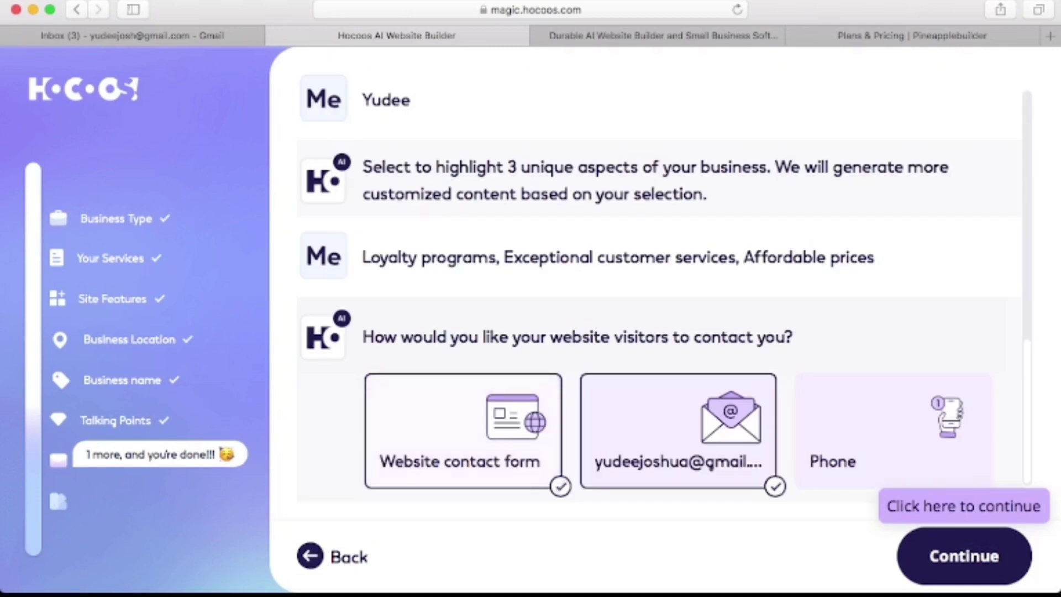
key("Return")
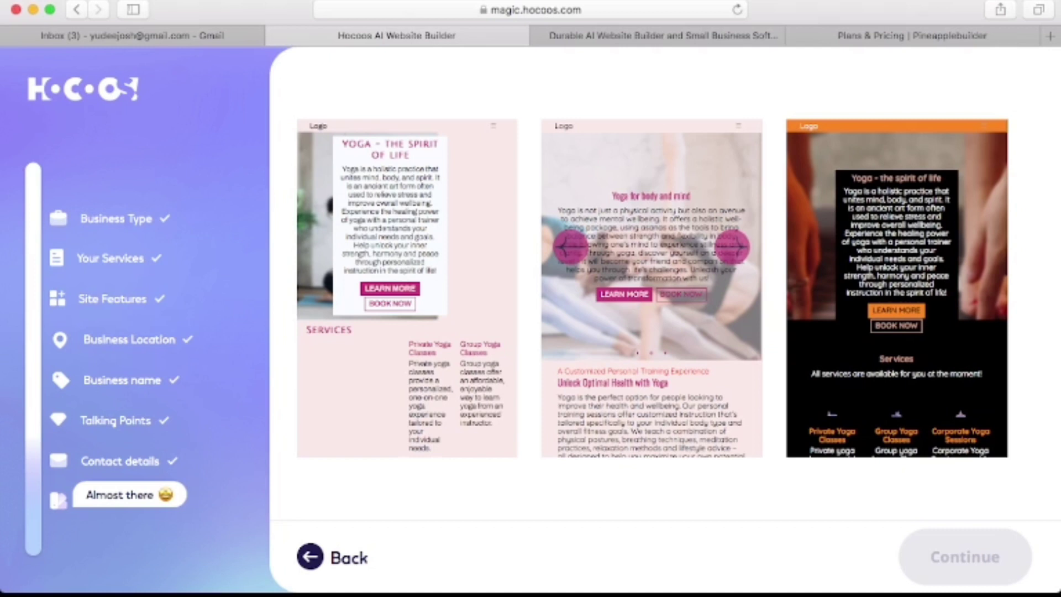
Pick the third template, the dark orange-accented 'Yoga - the spirit of life' design.
left_click(896, 287)
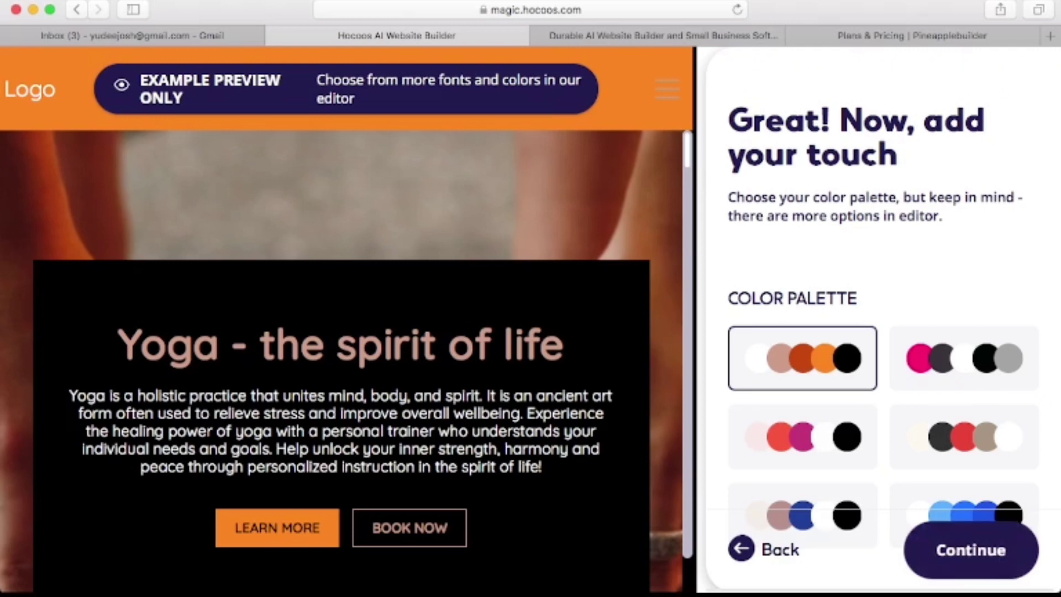
Keep the first orange and black palette and move on to fonts.
key("Return")
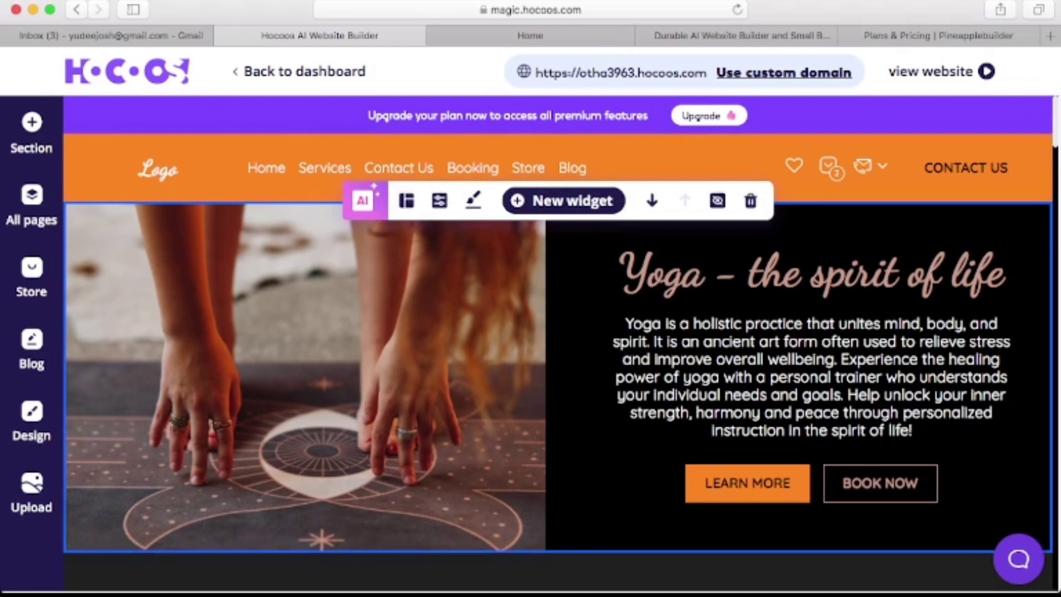
scroll(560, 343, "down", 7)
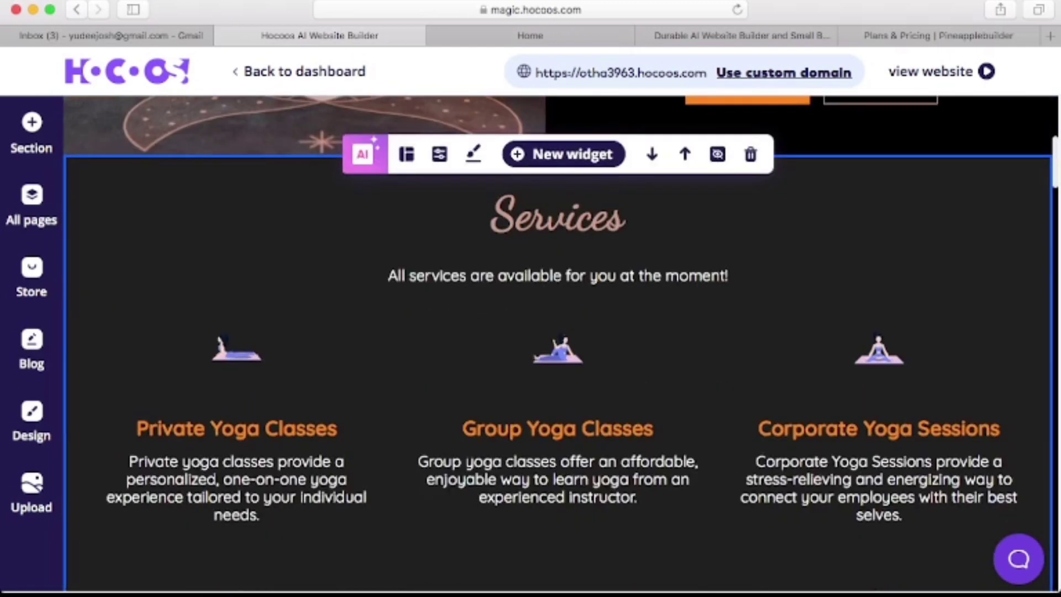
scroll(558, 342, "up", 7)
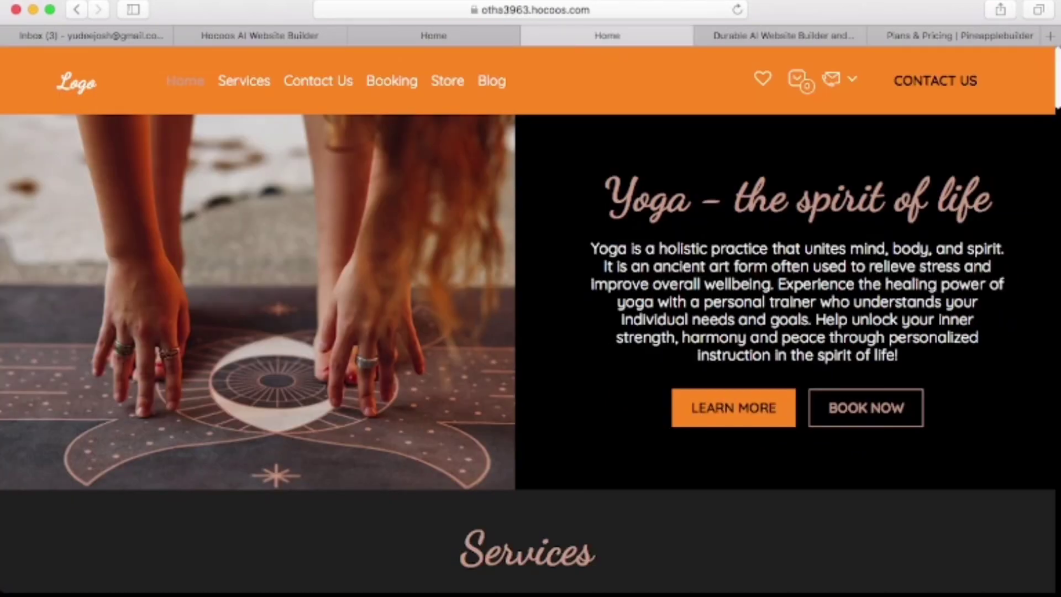
Scroll through all sections of the live yoga site, then return to the editor tab.
scroll(531, 310, "down", 7)
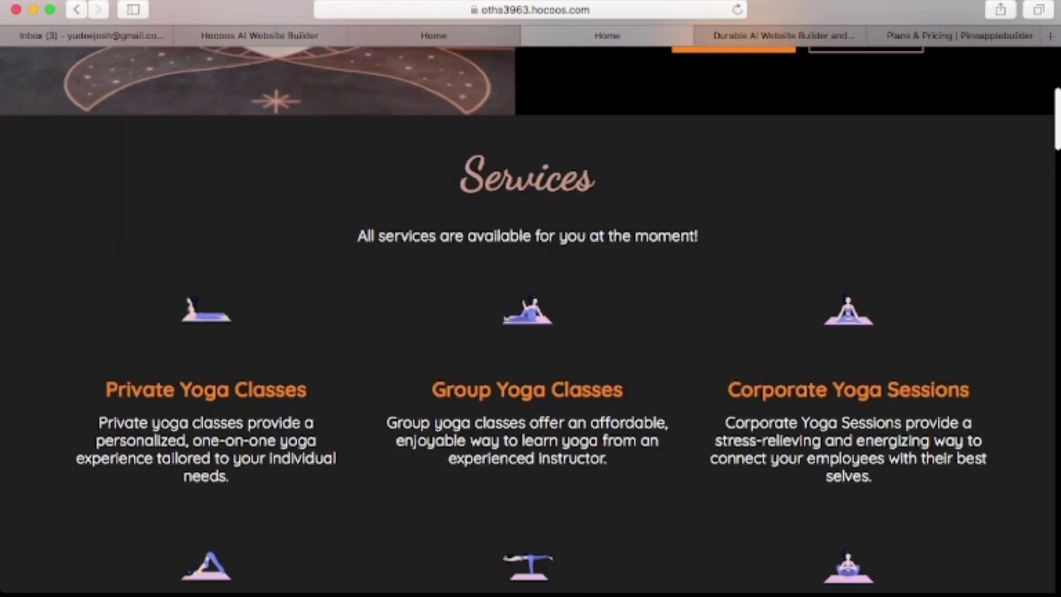
scroll(531, 309, "down", 10)
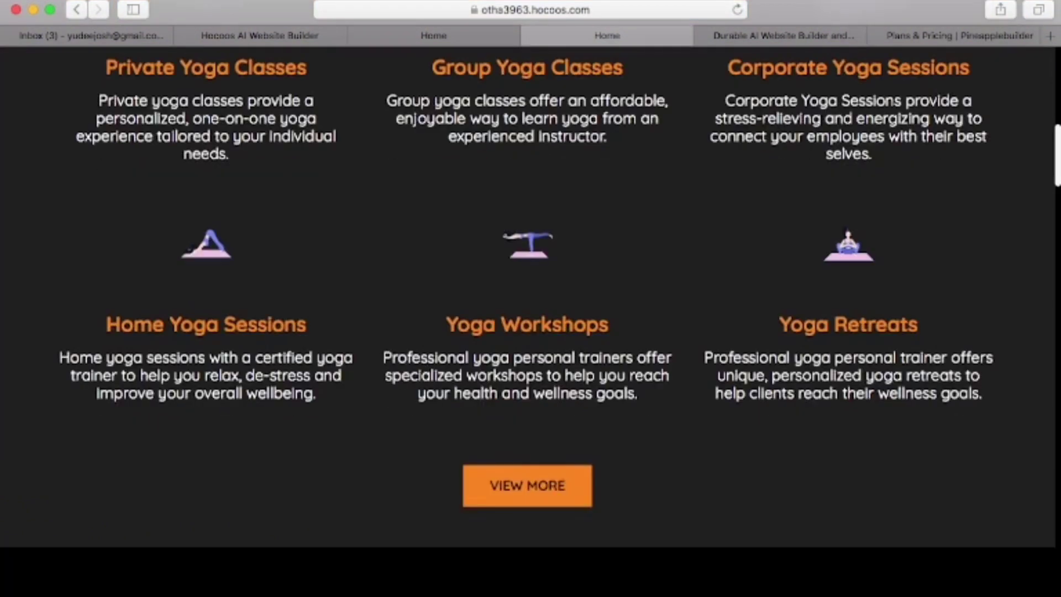
scroll(530, 309, "down", 8)
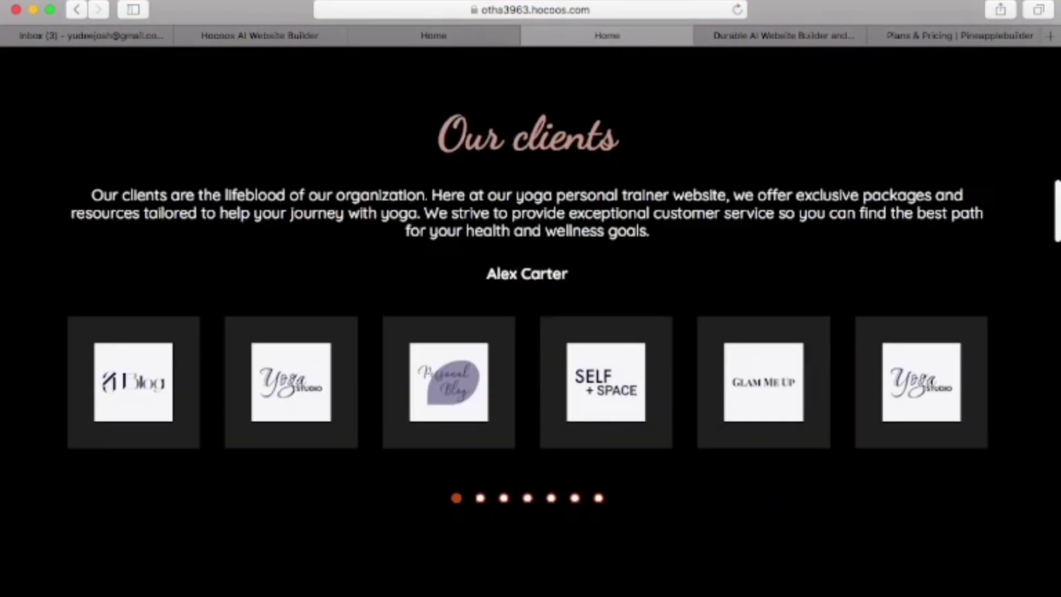
scroll(531, 309, "down", 6)
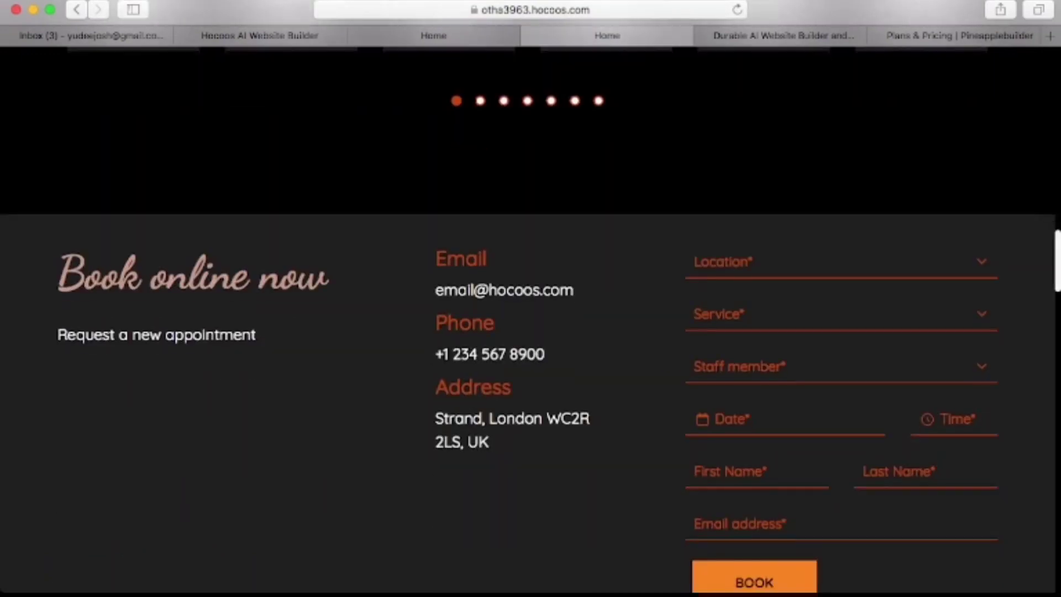
scroll(531, 309, "down", 4)
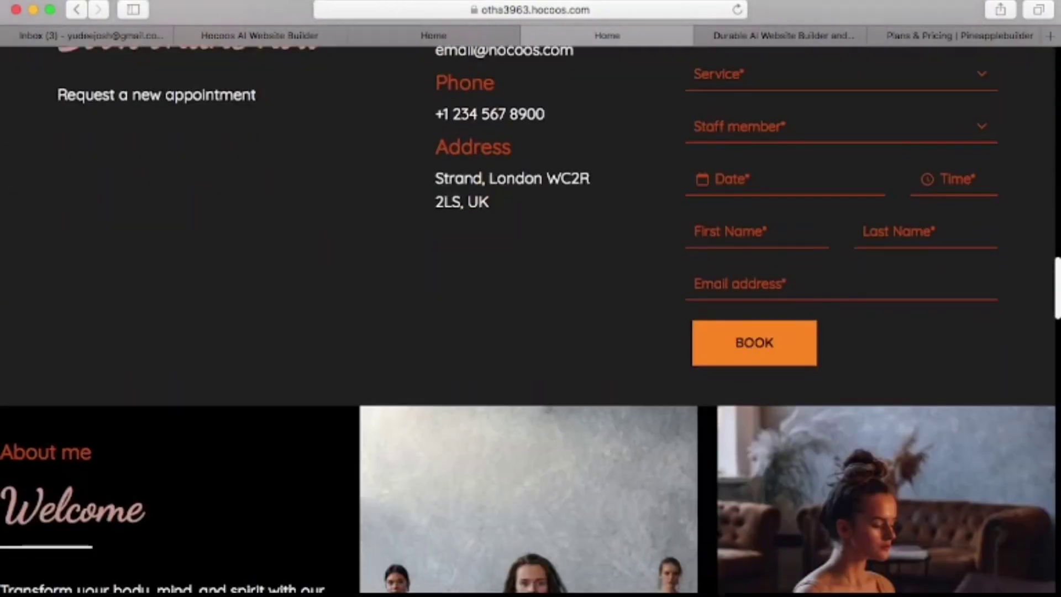
scroll(530, 309, "down", 8)
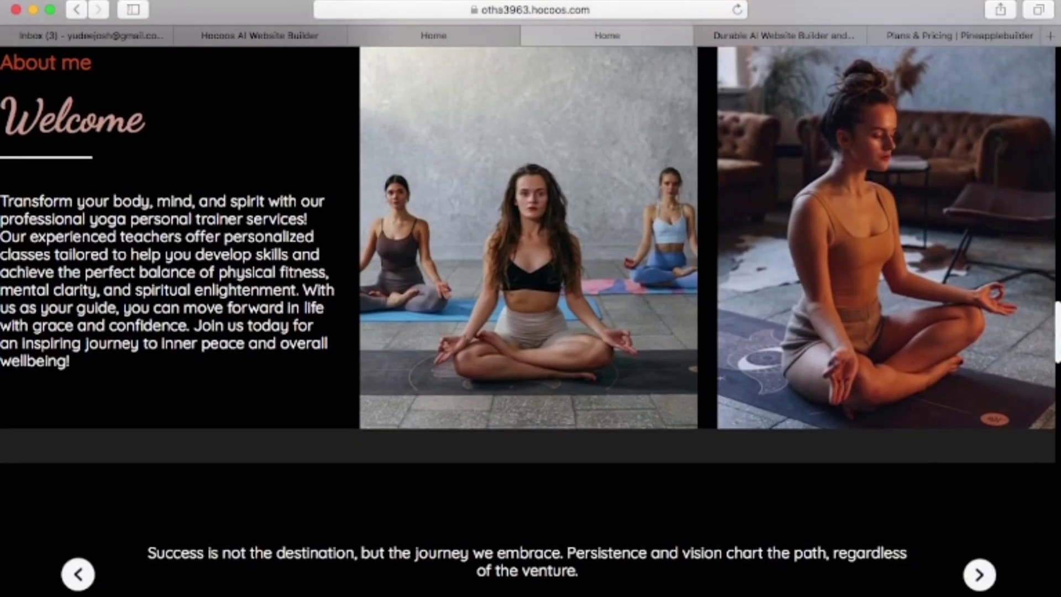
scroll(531, 310, "down", 9)
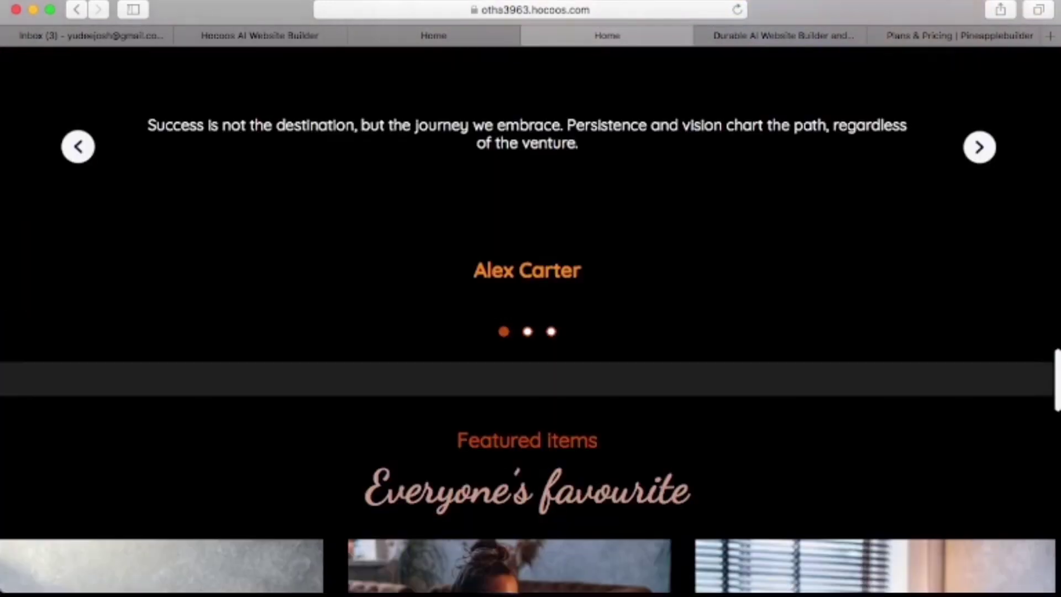
scroll(530, 309, "down", 4)
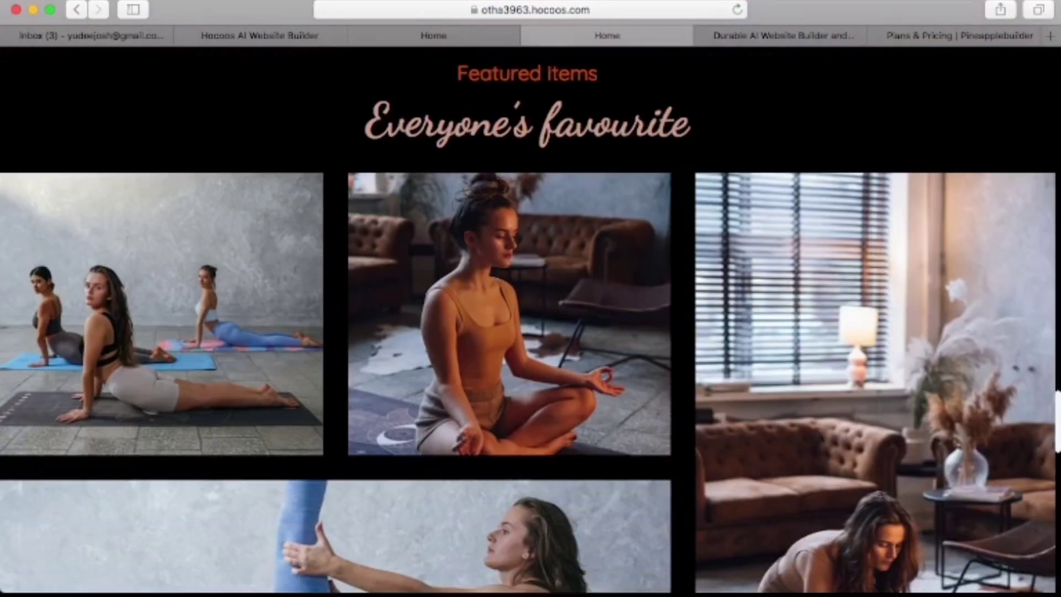
scroll(531, 308, "down", 6)
scroll(530, 299, "down", 5)
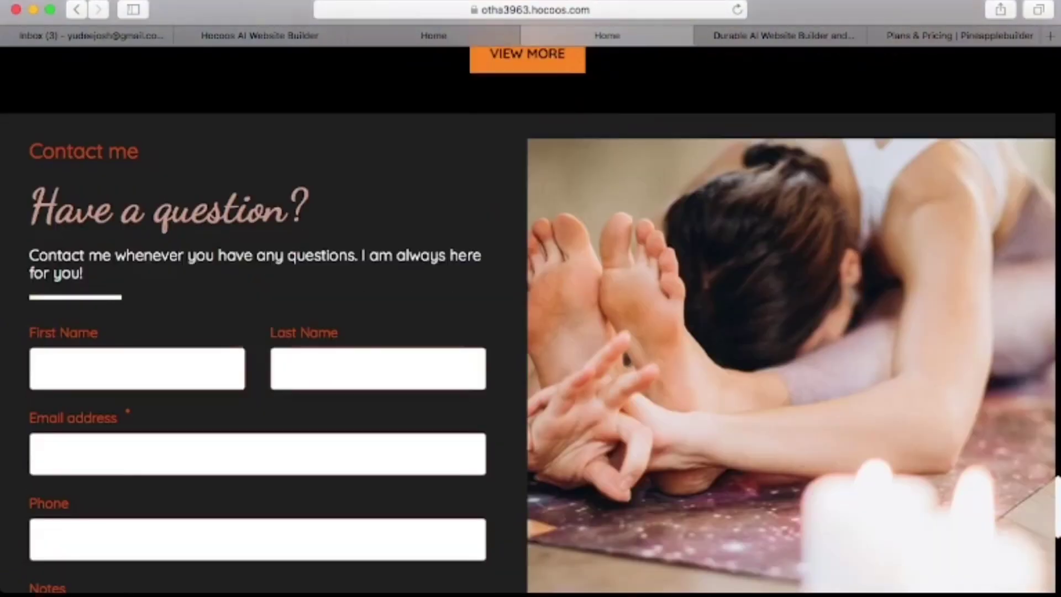
left_click(260, 35)
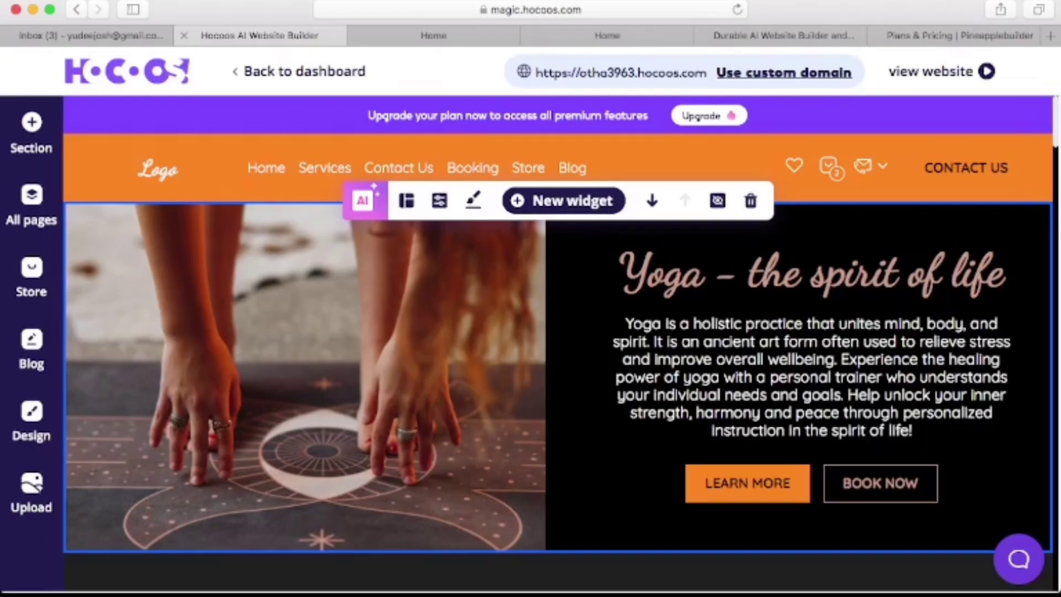
Compare the $15 monthly and $150 annual premium plans, then close the upgrade offer.
mouse_move(709, 115)
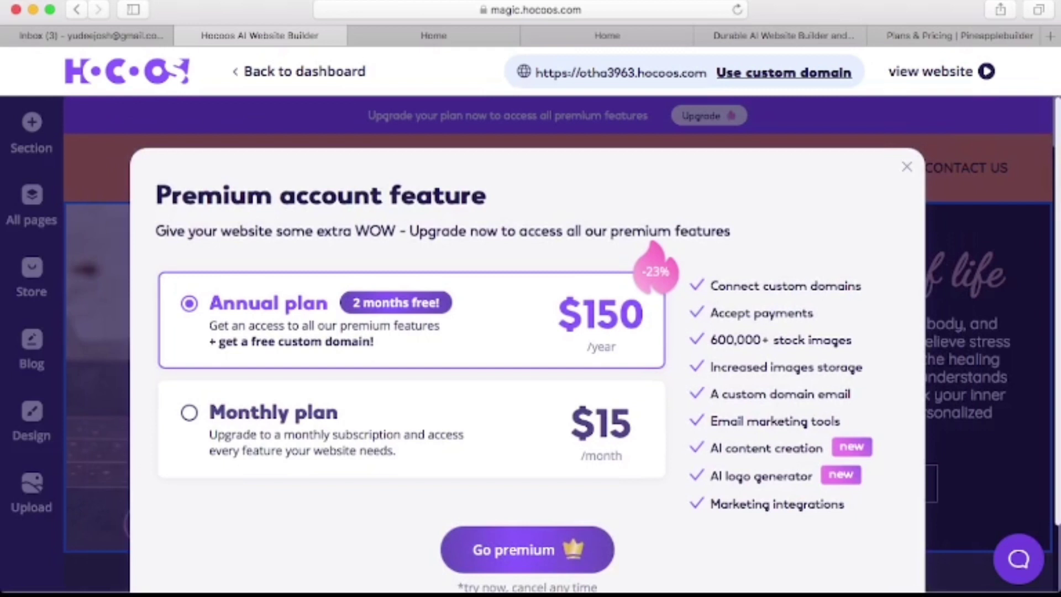
left_click(189, 412)
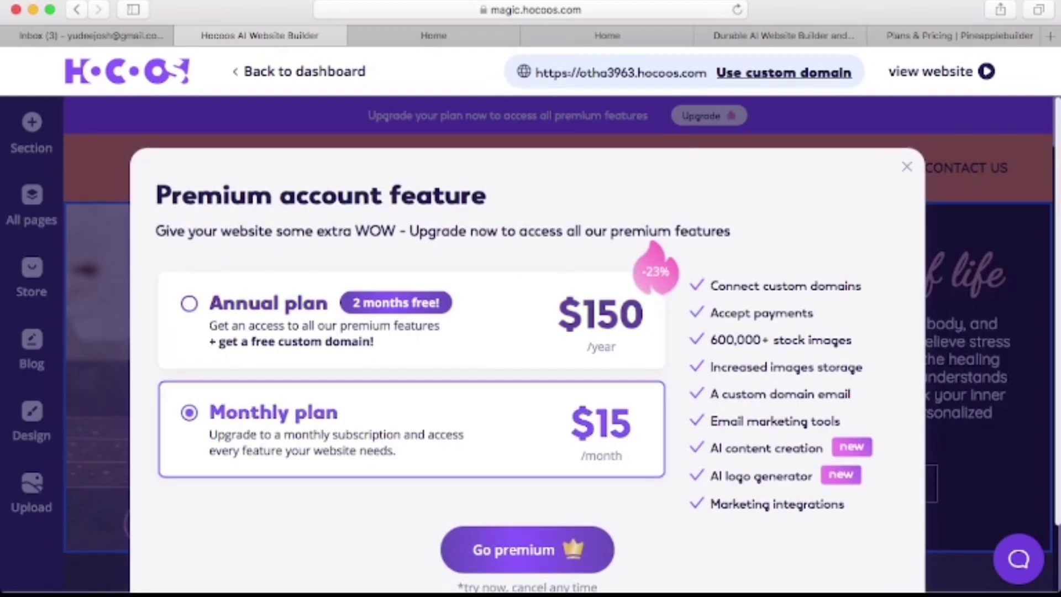
left_click(189, 304)
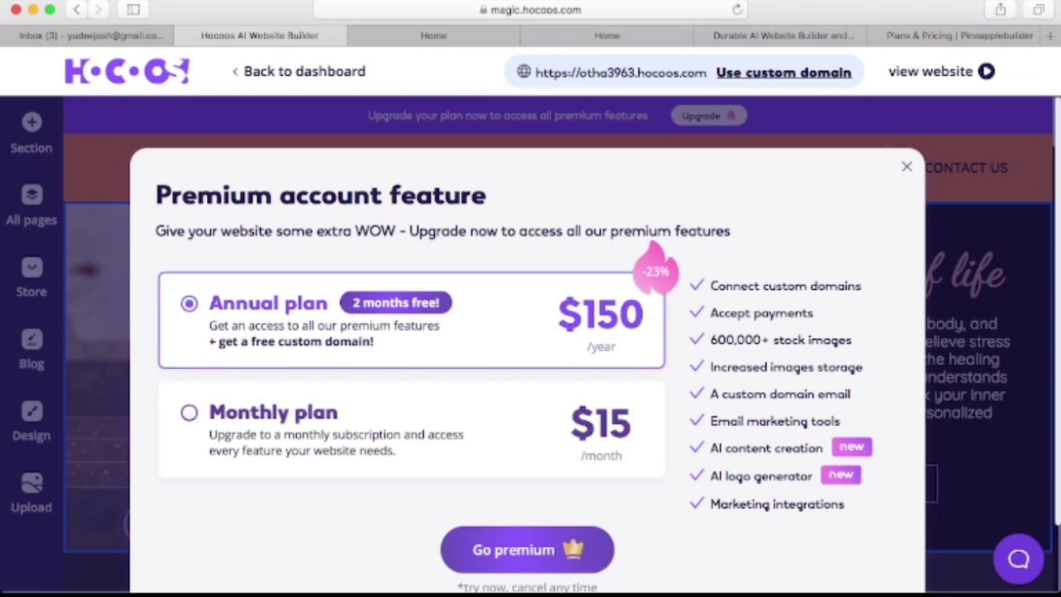
left_click(907, 167)
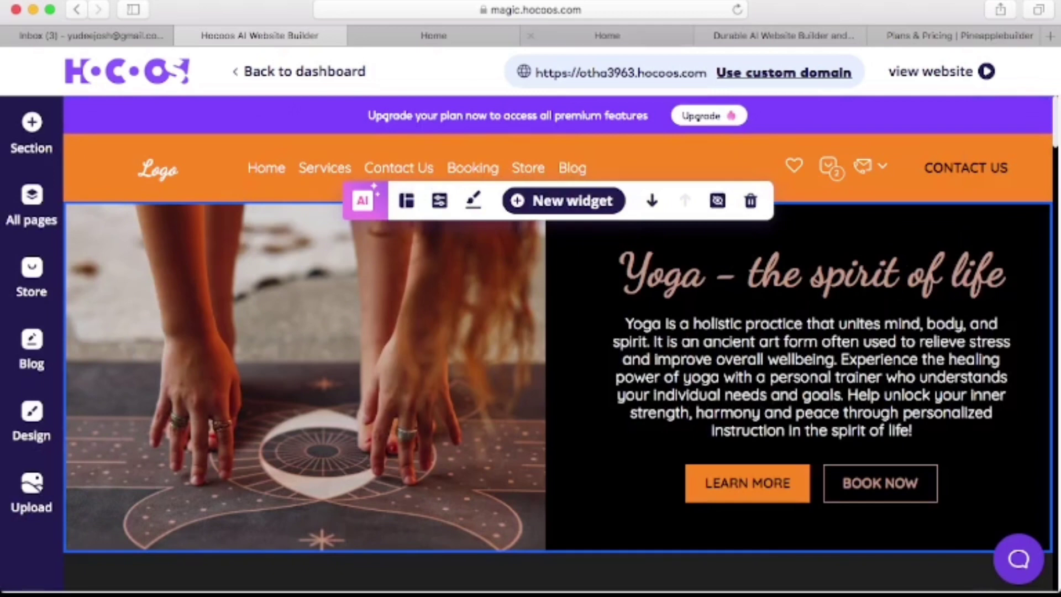
Browse the live yoga site from the hero through services and gallery to the contact form.
left_click(608, 36)
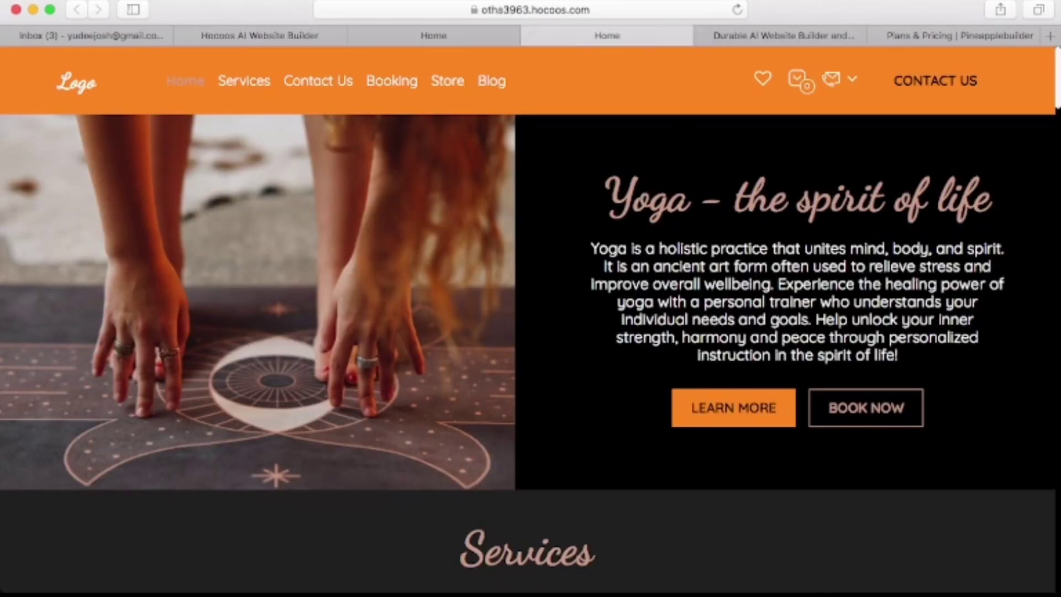
scroll(530, 321, "down", 20)
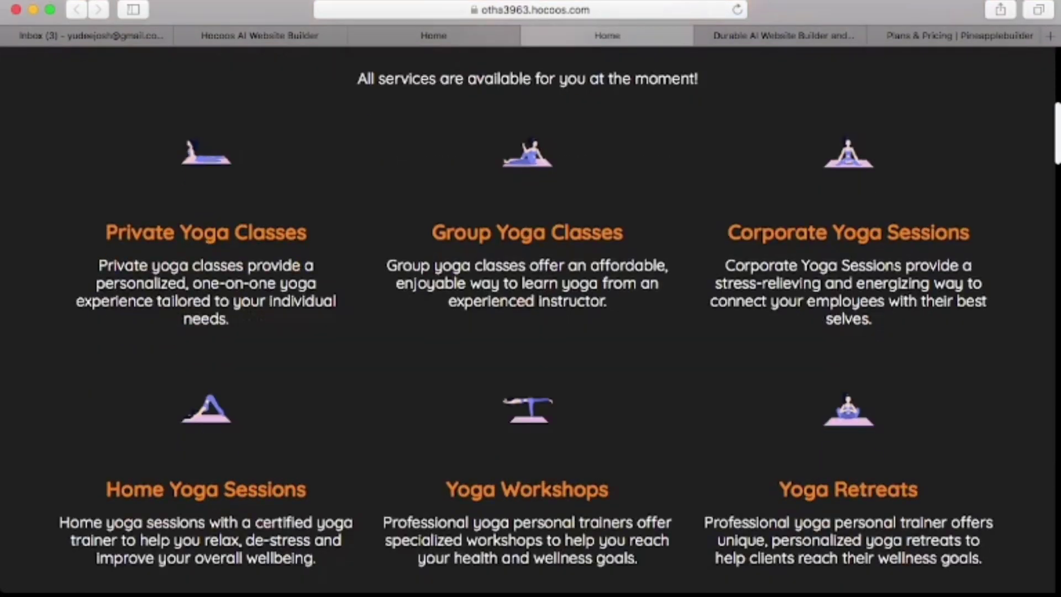
scroll(531, 321, "down", 15)
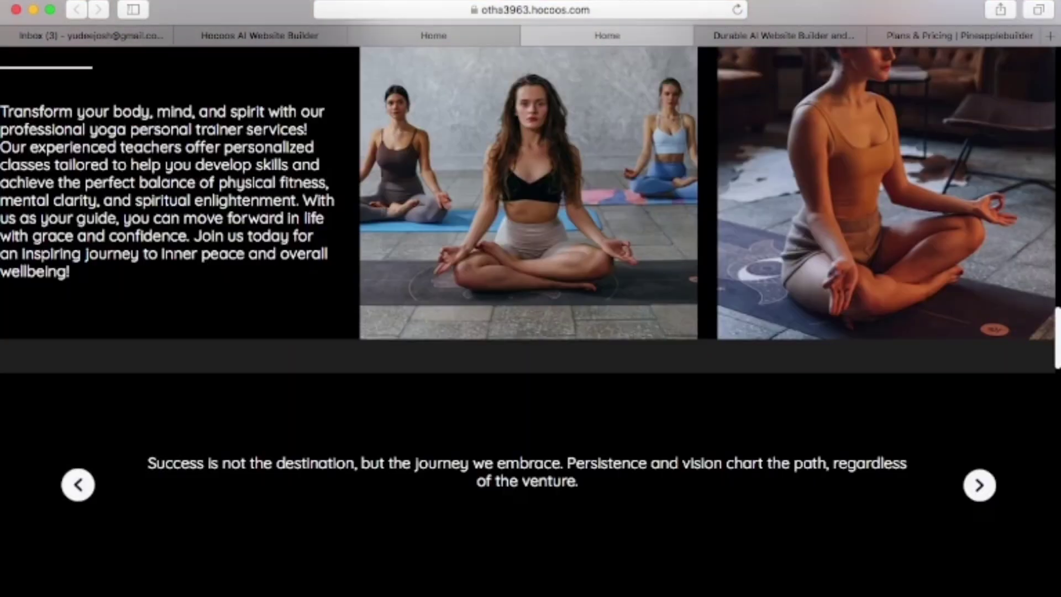
scroll(531, 321, "up", 2)
scroll(530, 322, "down", 10)
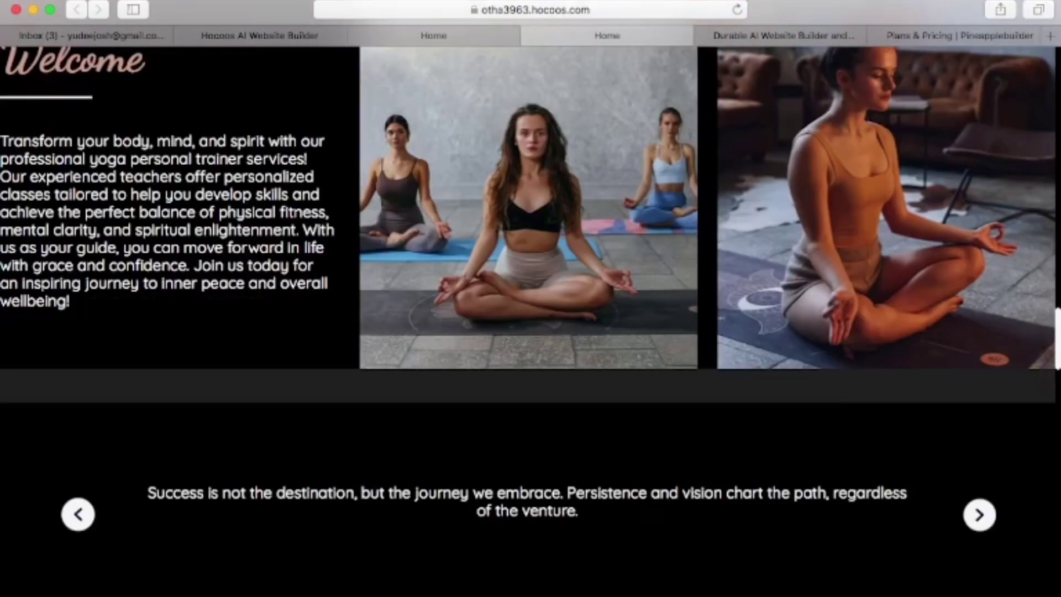
scroll(531, 321, "down", 4)
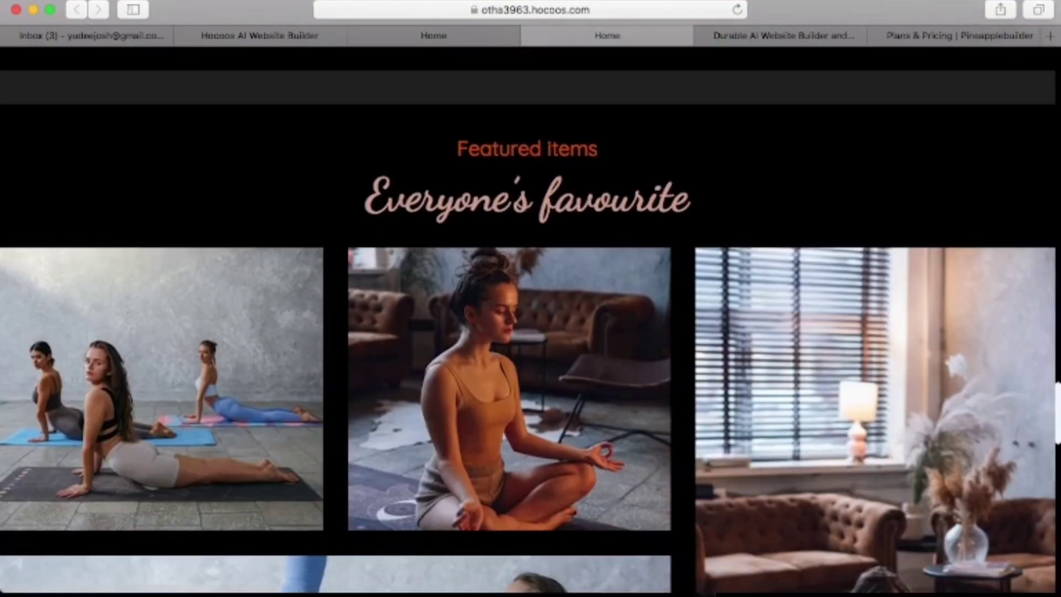
scroll(531, 321, "down", 3)
scroll(531, 321, "down", 5)
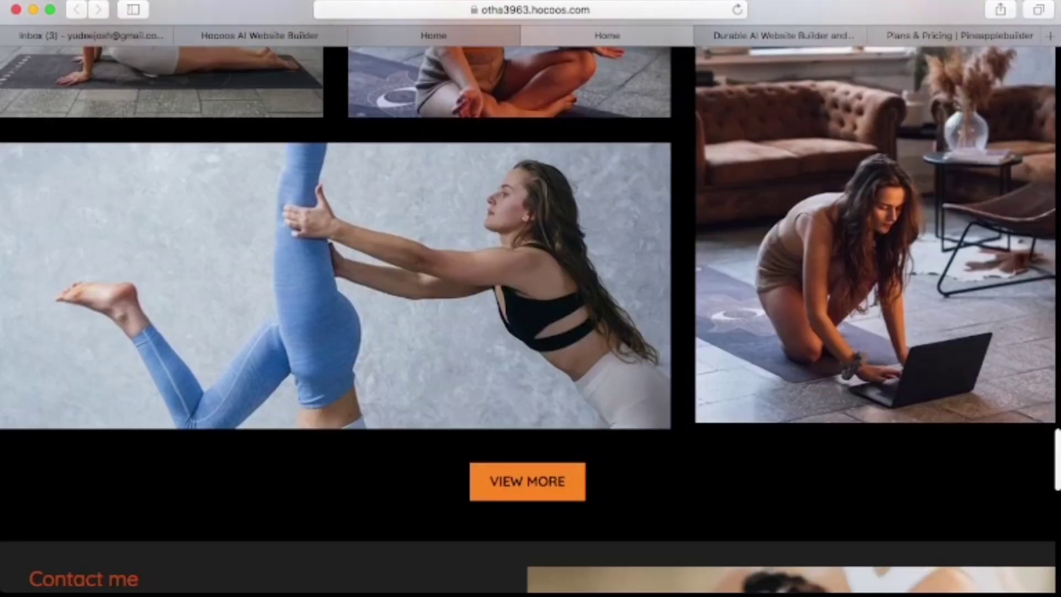
scroll(531, 298, "down", 7)
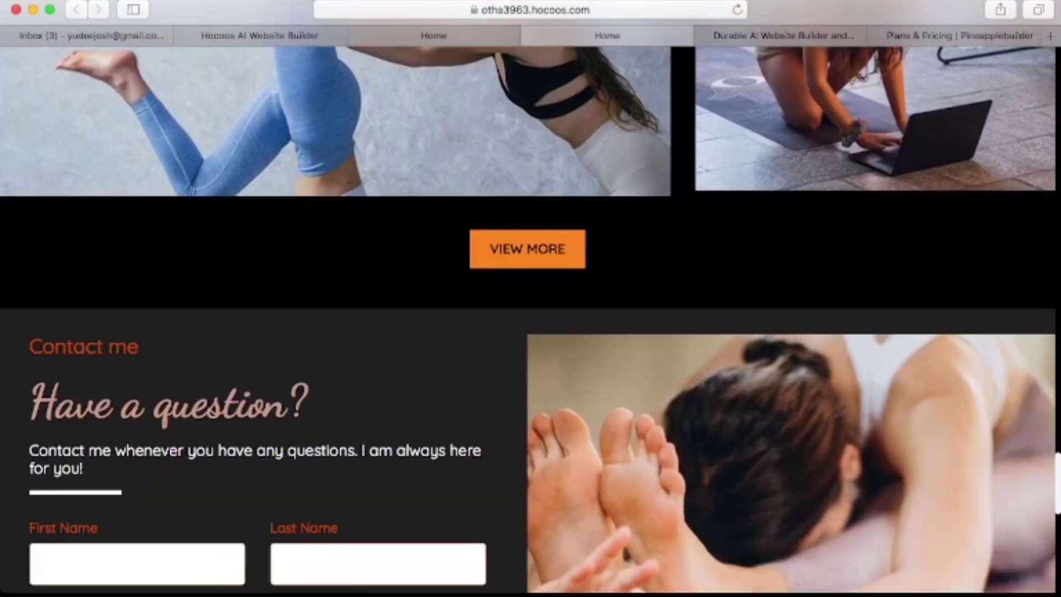
scroll(530, 299, "down", 5)
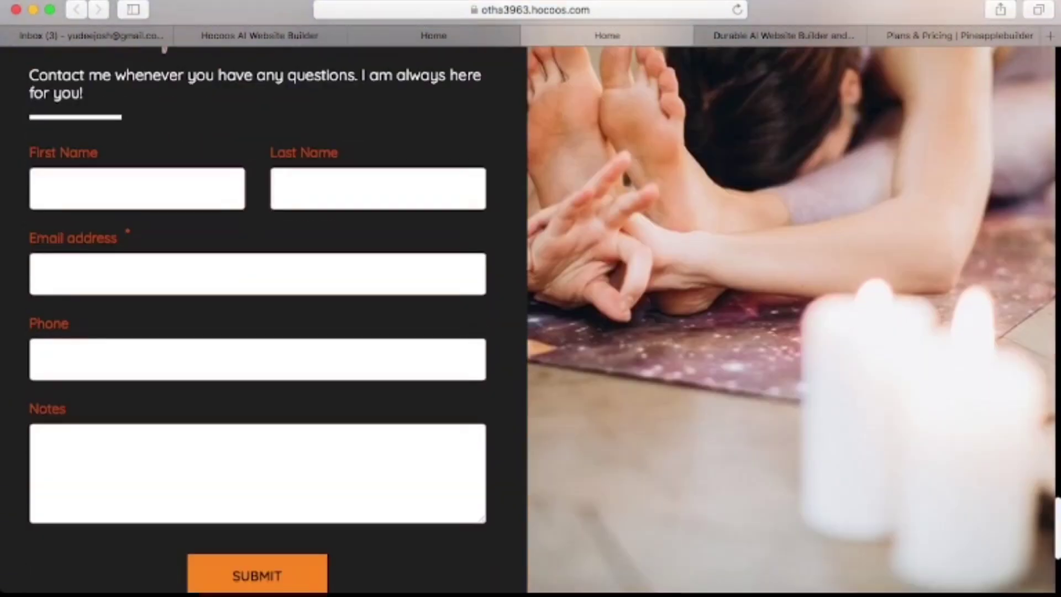
scroll(531, 299, "down", 5)
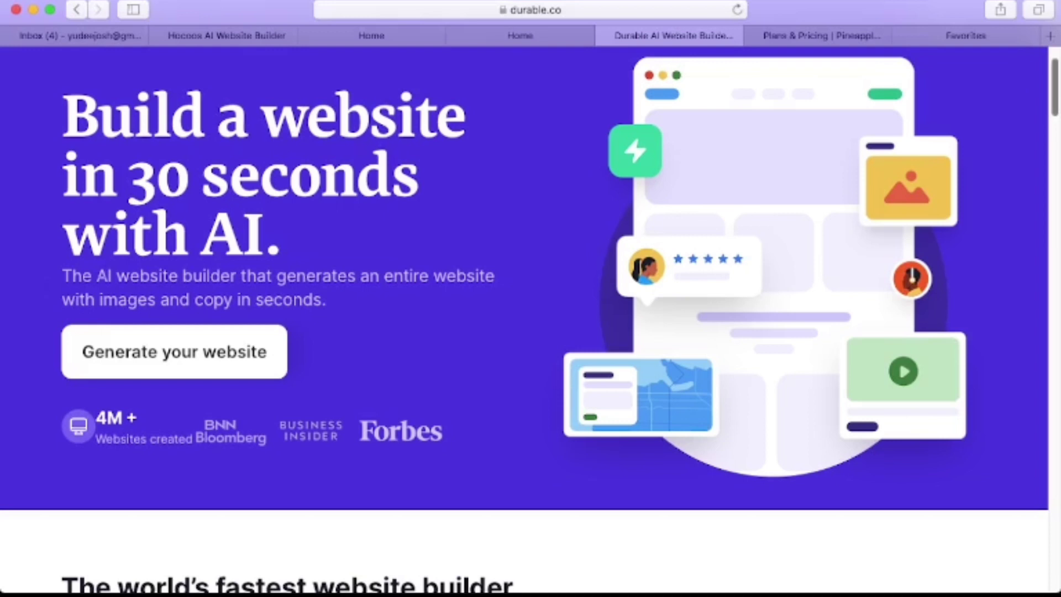
scroll(525, 310, "up", 2)
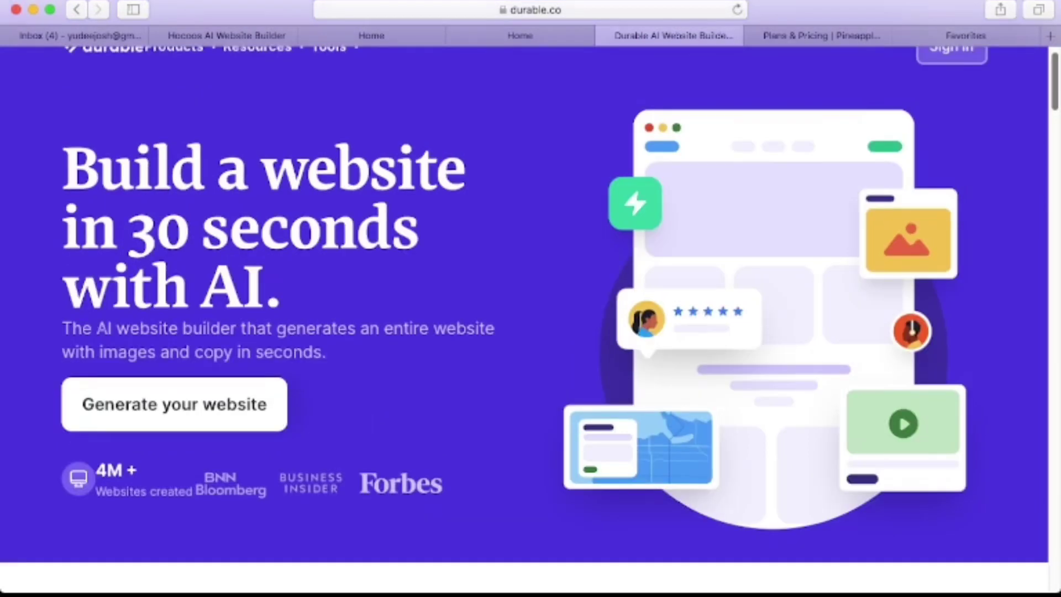
scroll(525, 310, "up", 1)
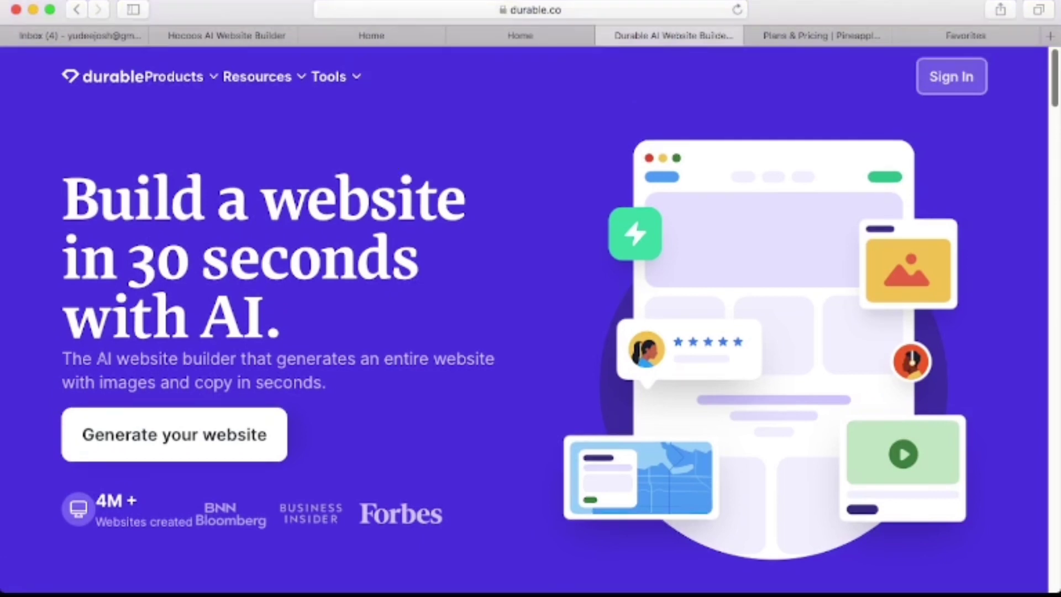
scroll(525, 321, "down", 10)
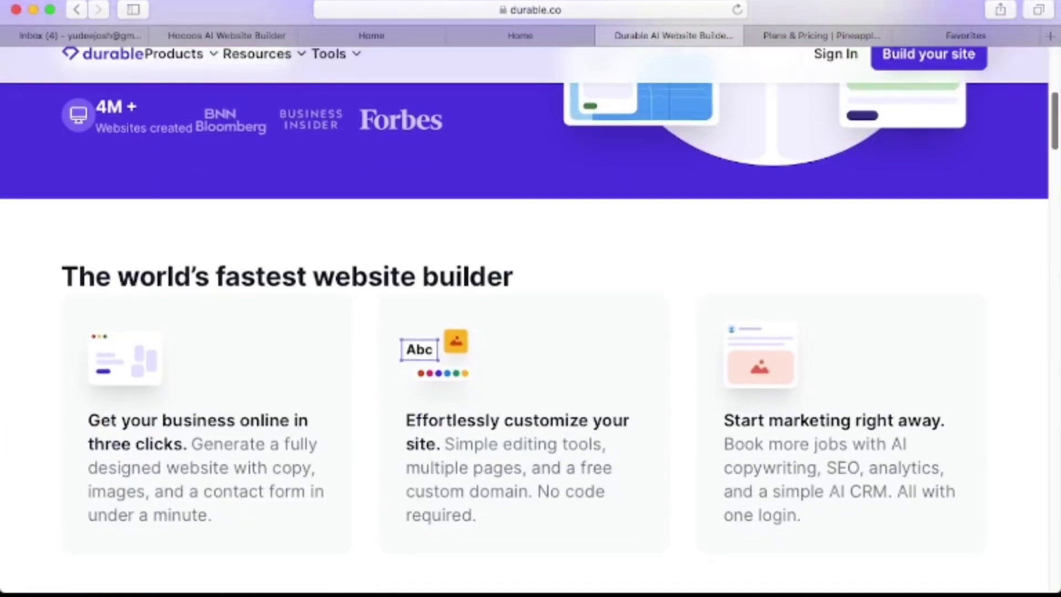
scroll(524, 321, "down", 3)
scroll(525, 321, "down", 2)
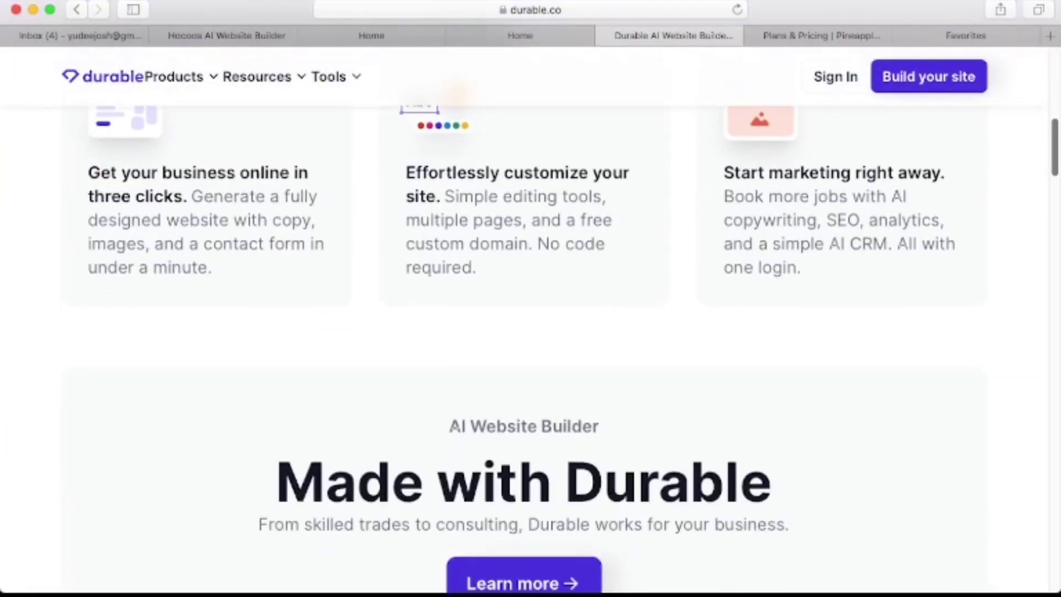
scroll(525, 321, "down", 10)
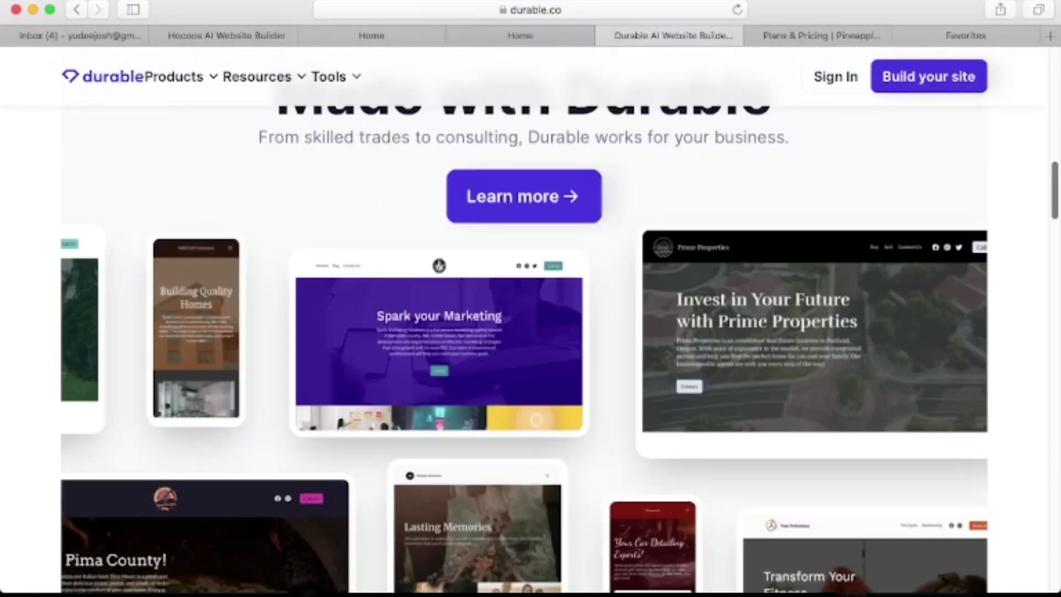
scroll(526, 321, "down", 2)
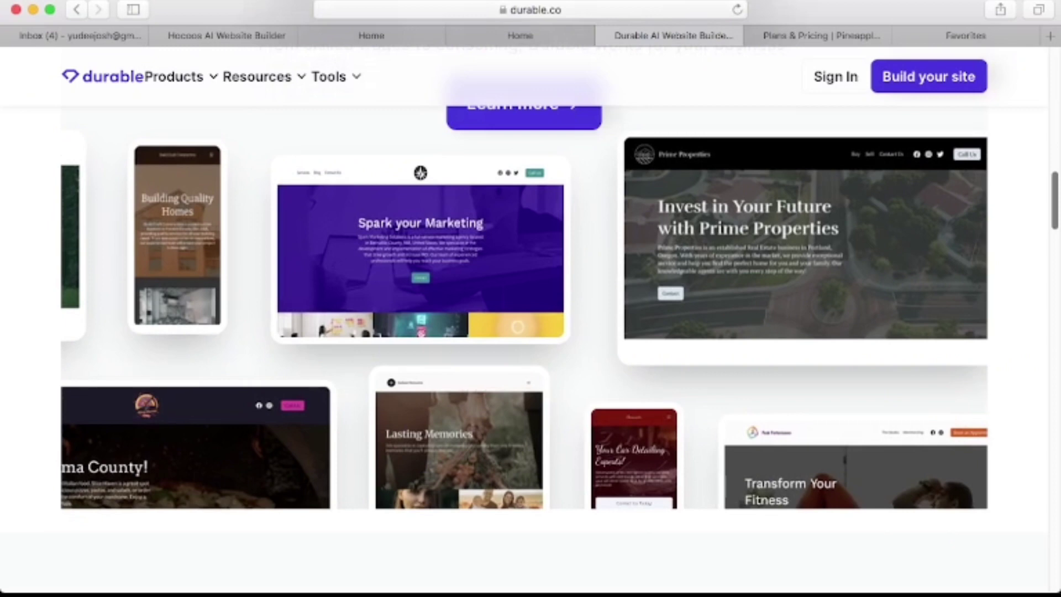
scroll(525, 321, "down", 3)
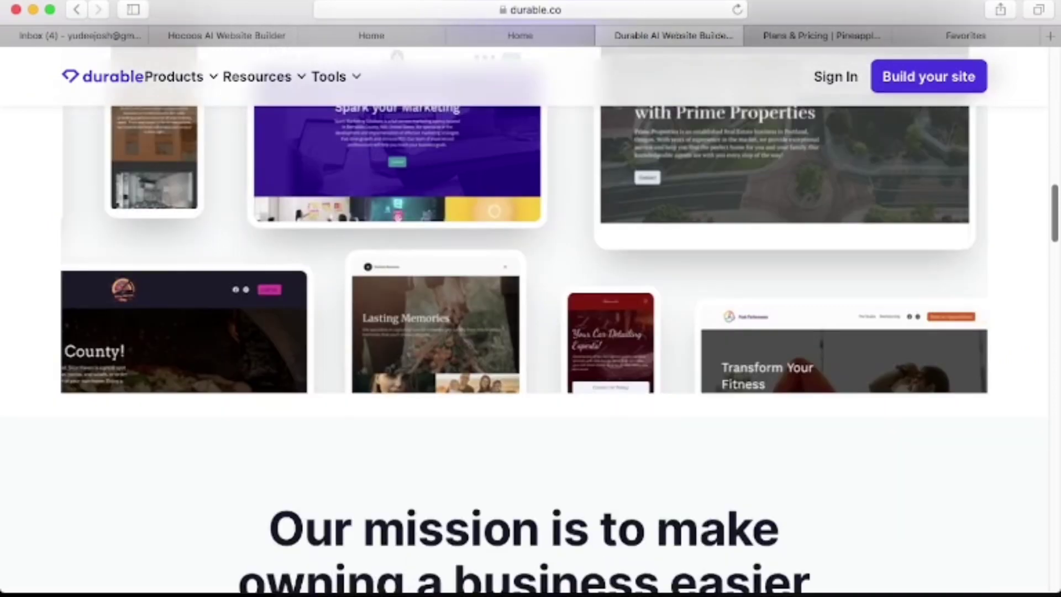
scroll(525, 321, "up", 4)
scroll(525, 321, "up", 1)
scroll(524, 321, "down", 4)
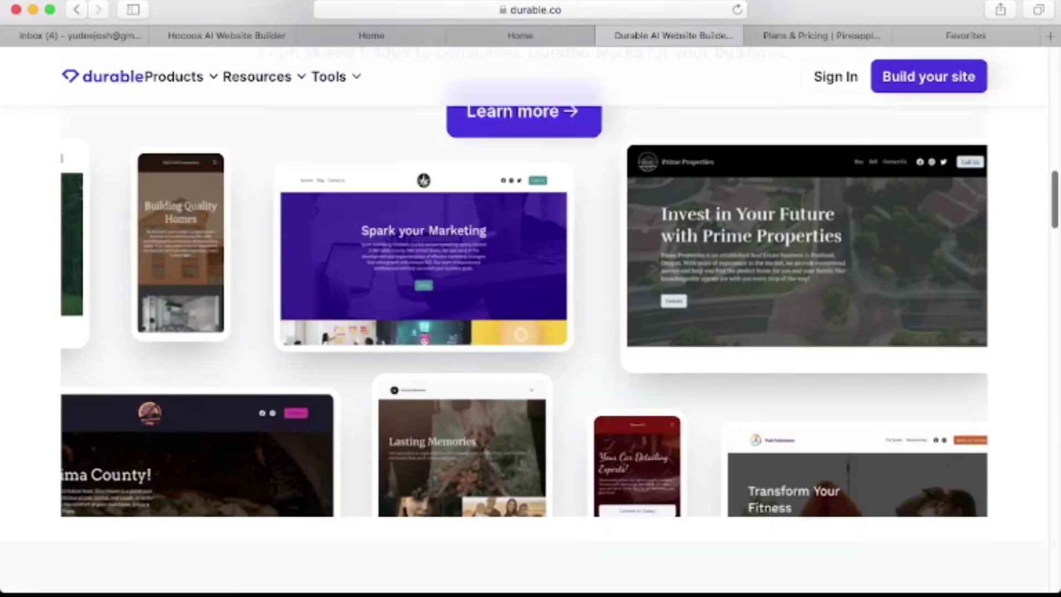
scroll(525, 320, "down", 5)
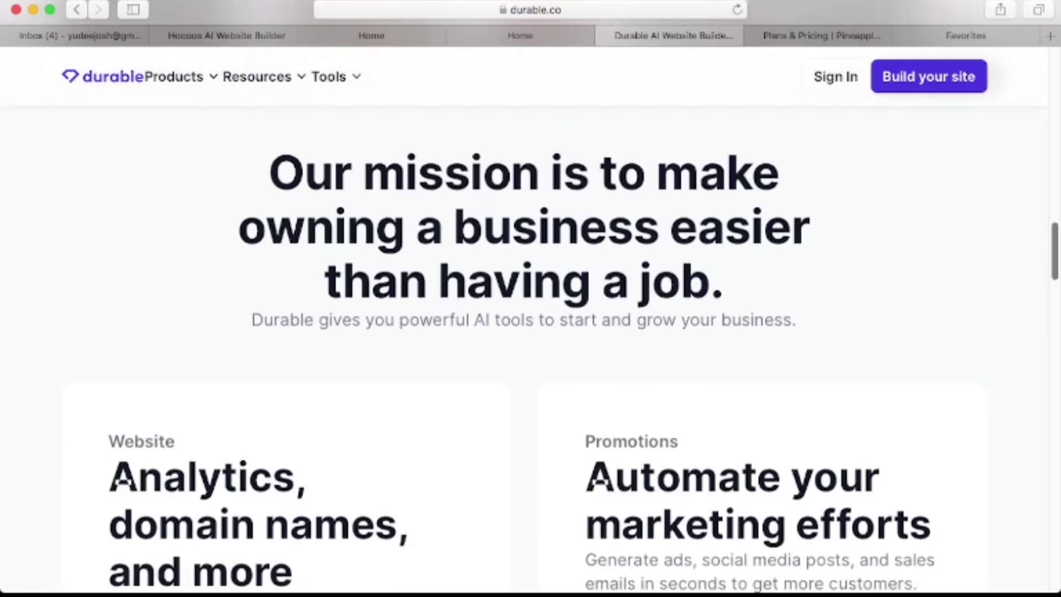
scroll(525, 320, "up", 9)
scroll(525, 320, "down", 5)
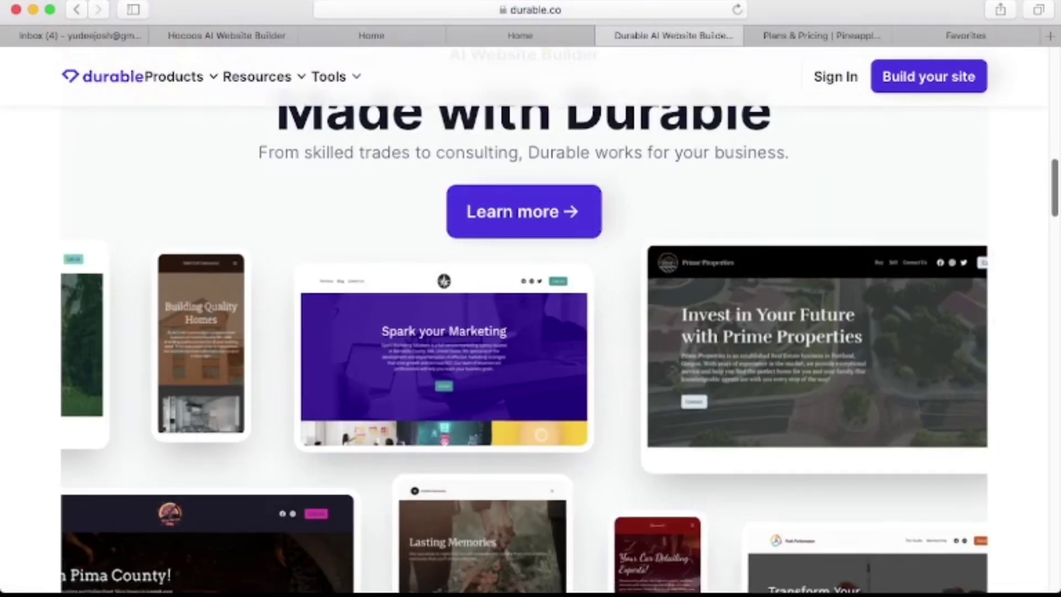
scroll(524, 321, "down", 10)
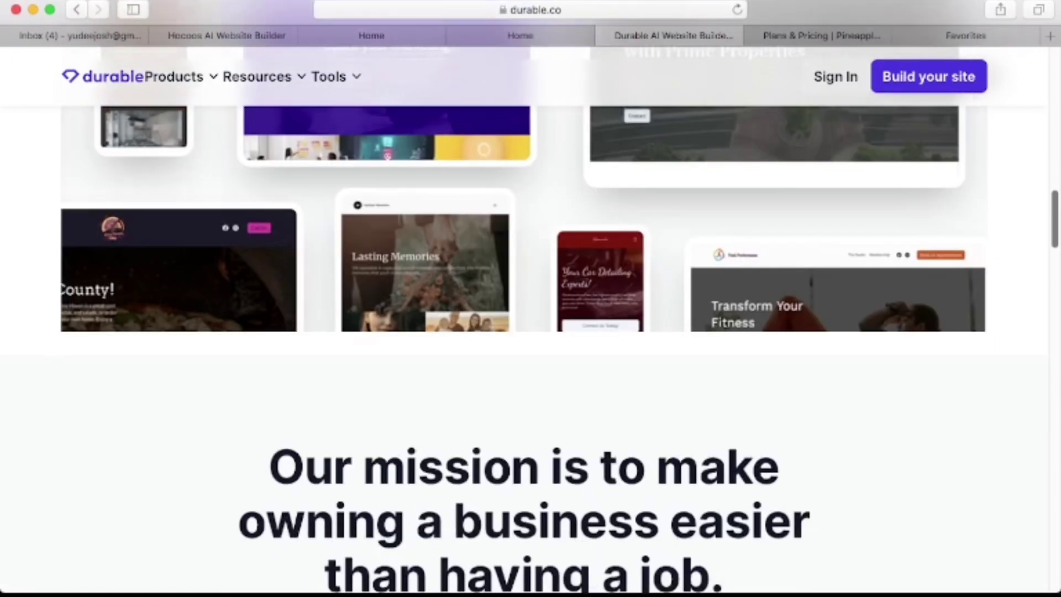
scroll(524, 321, "down", 8)
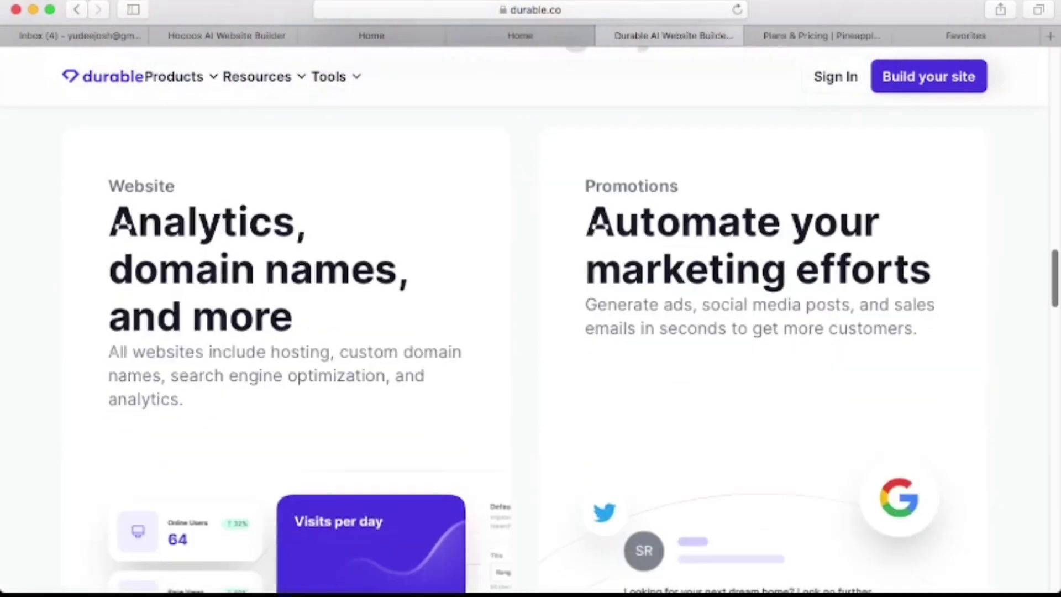
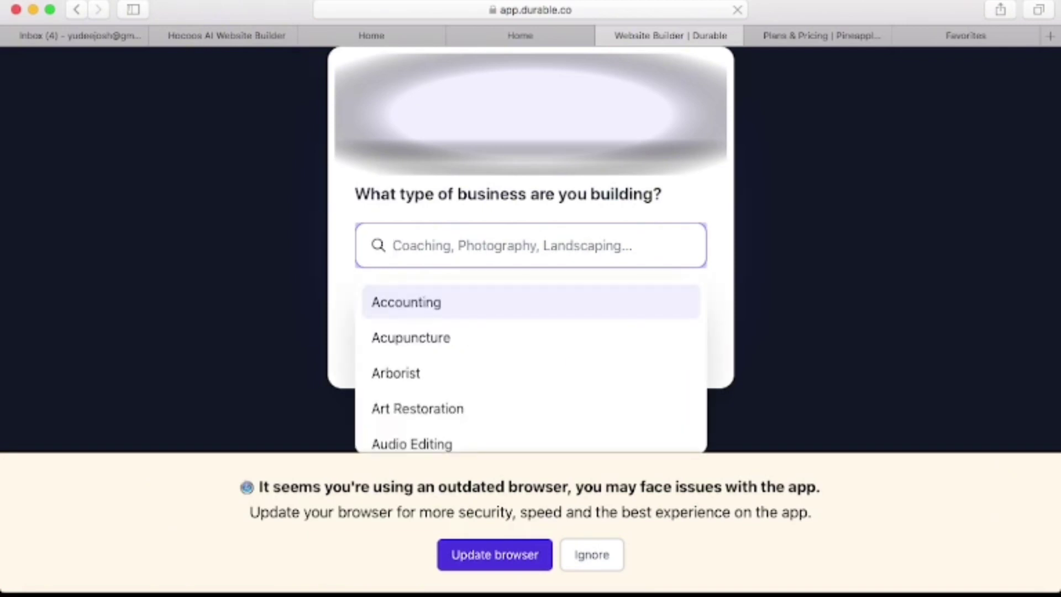
Pick Fitness from the 'Fit' suggestions as the business type and continue.
type("Fit")
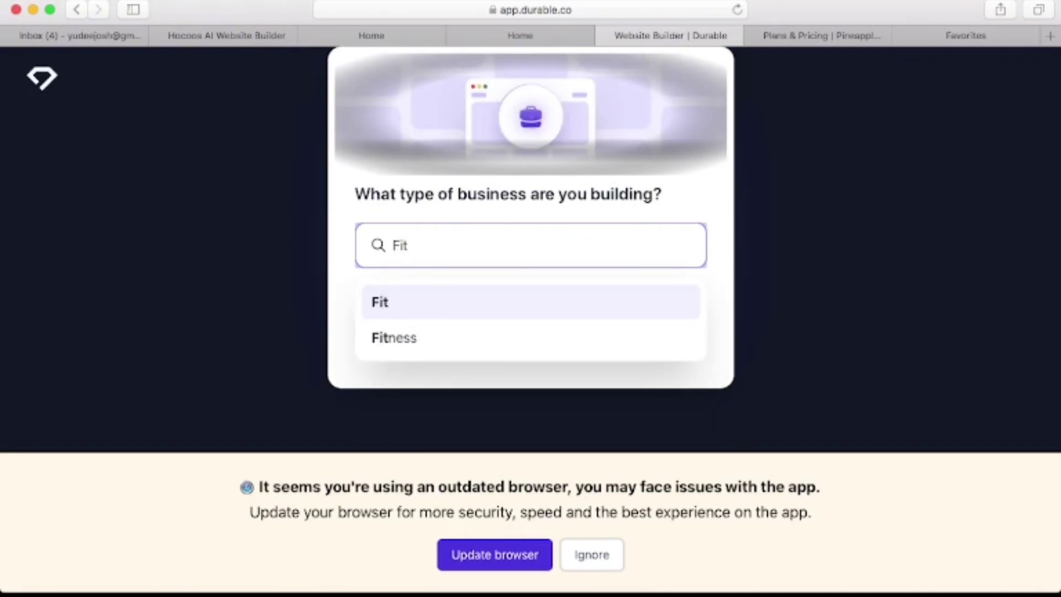
key("Down")
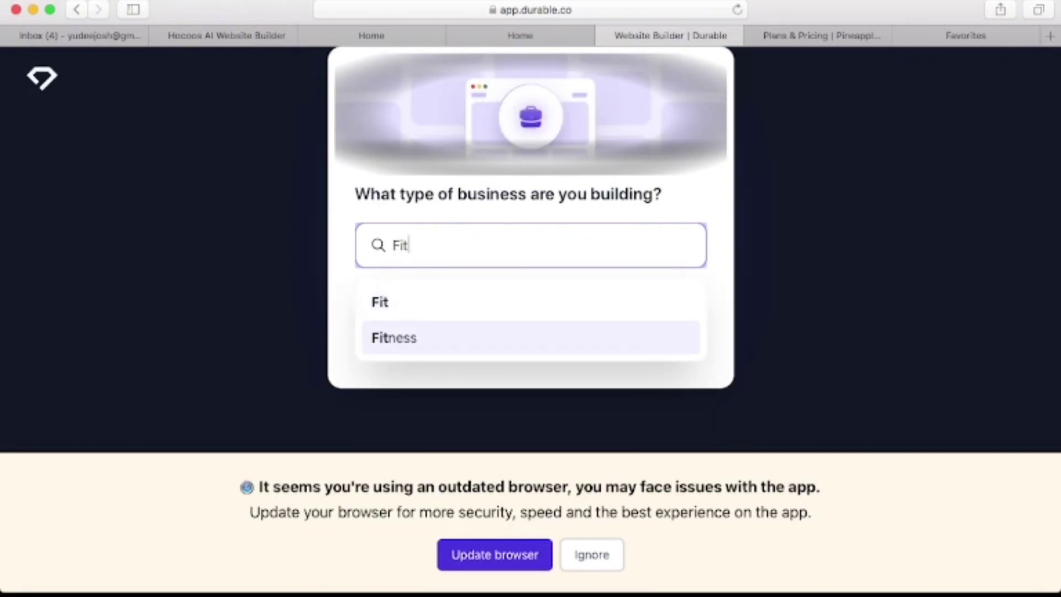
key("Return")
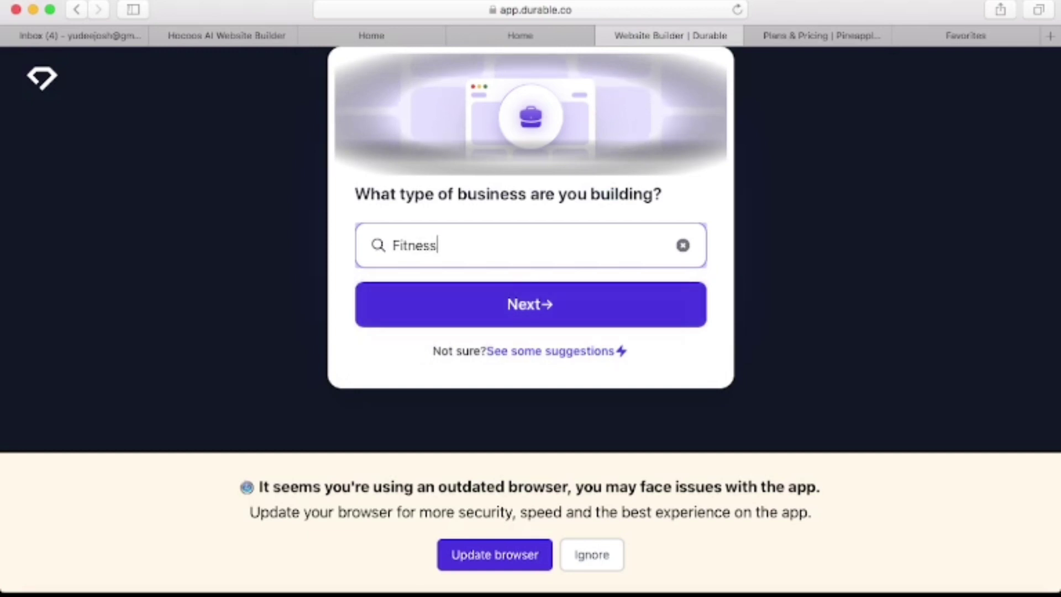
key("Return")
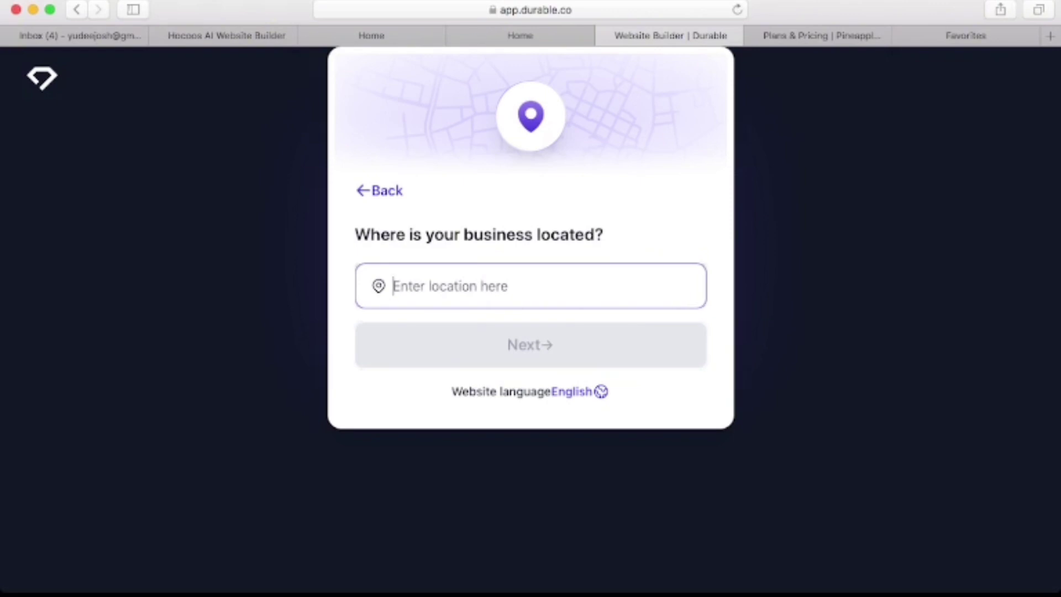
Enter Online as the business location and advance to the business name step.
type("Onl")
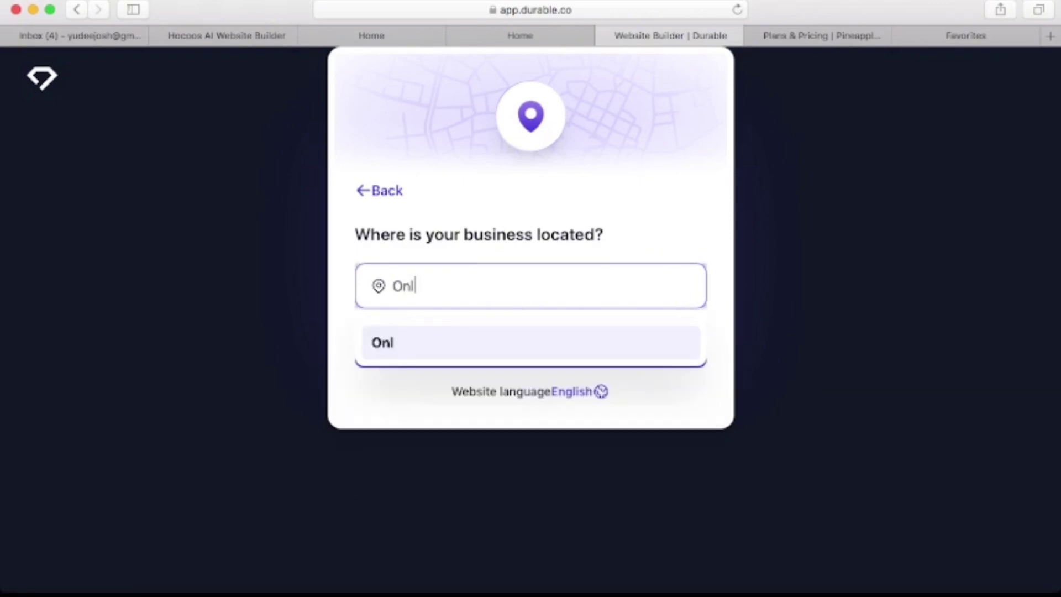
type("ine")
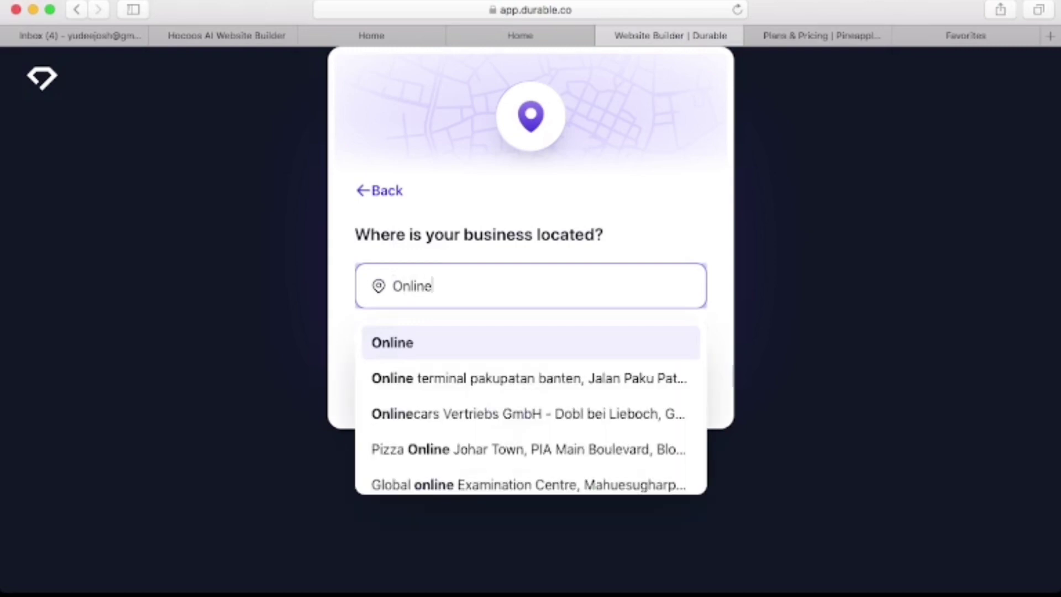
key("Return")
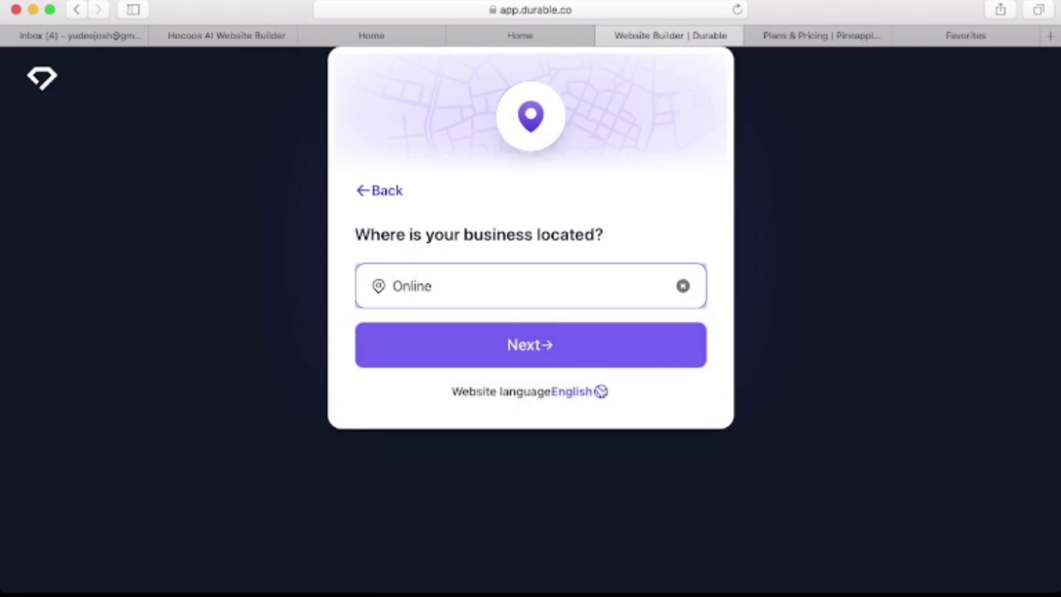
key("Return")
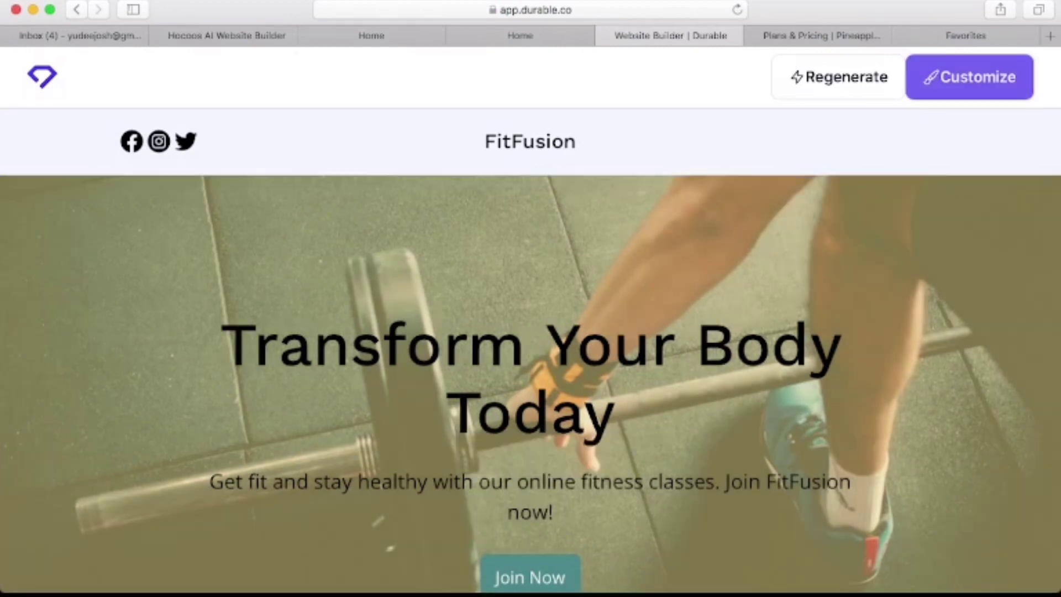
Open the FitFusion site in the editor and bring up the Add section list.
left_click(969, 76)
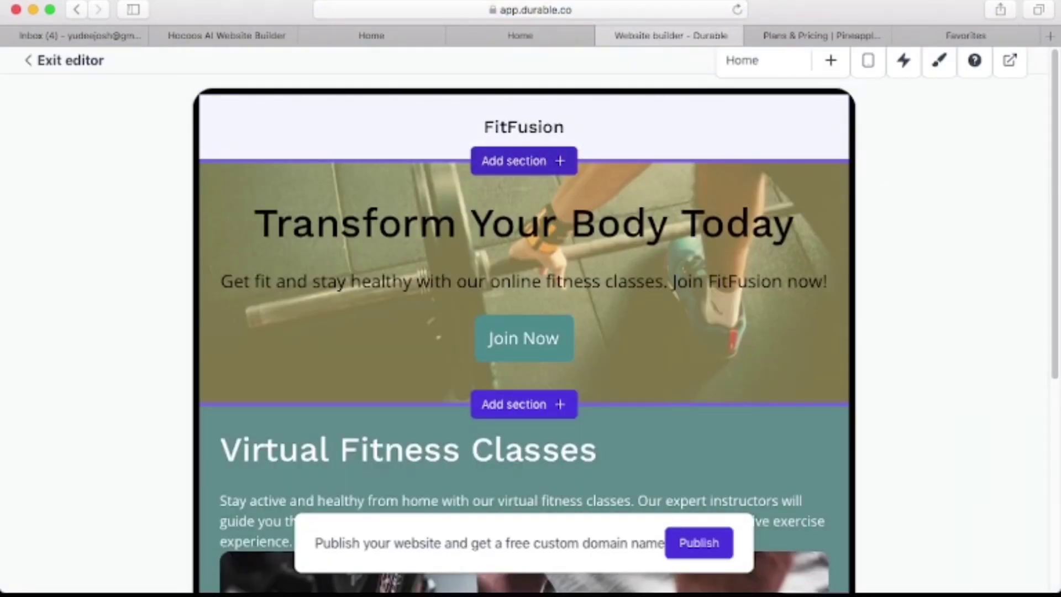
left_click(524, 161)
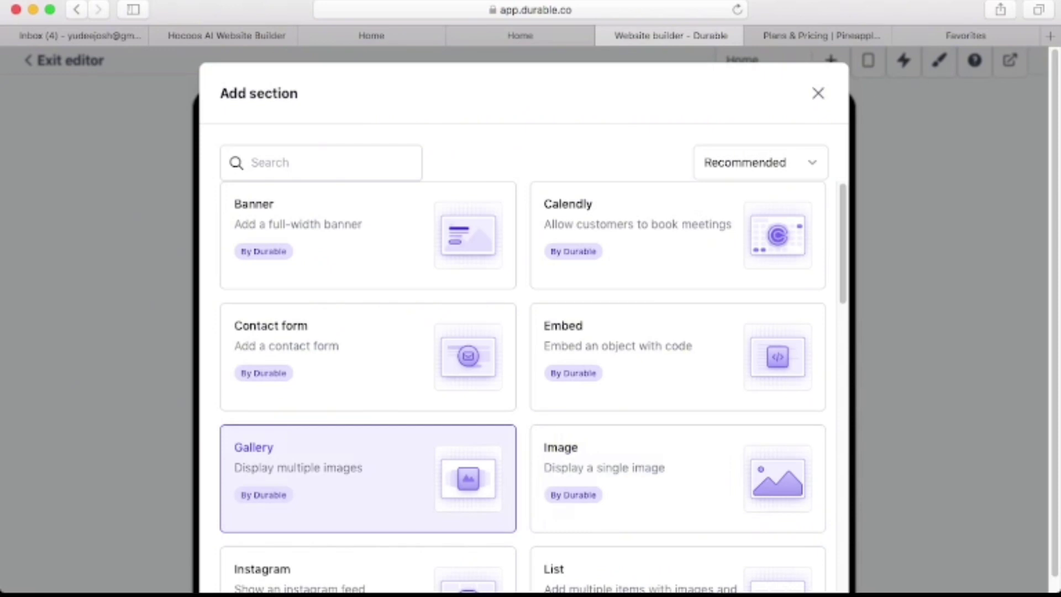
Dismiss the section chooser, browse the Add page templates, and close them without adding one.
key("Escape")
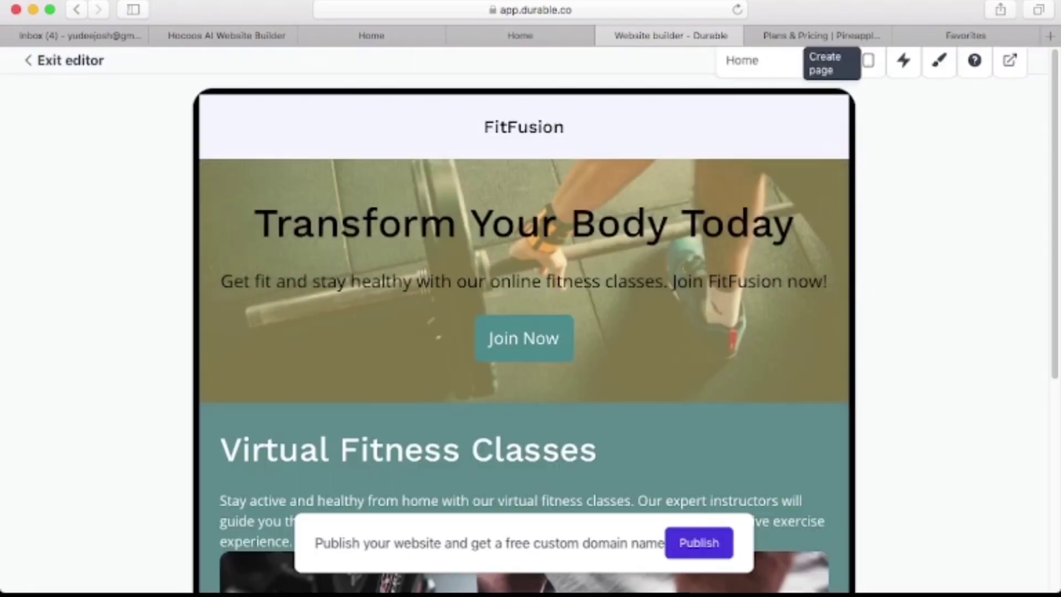
left_click(833, 61)
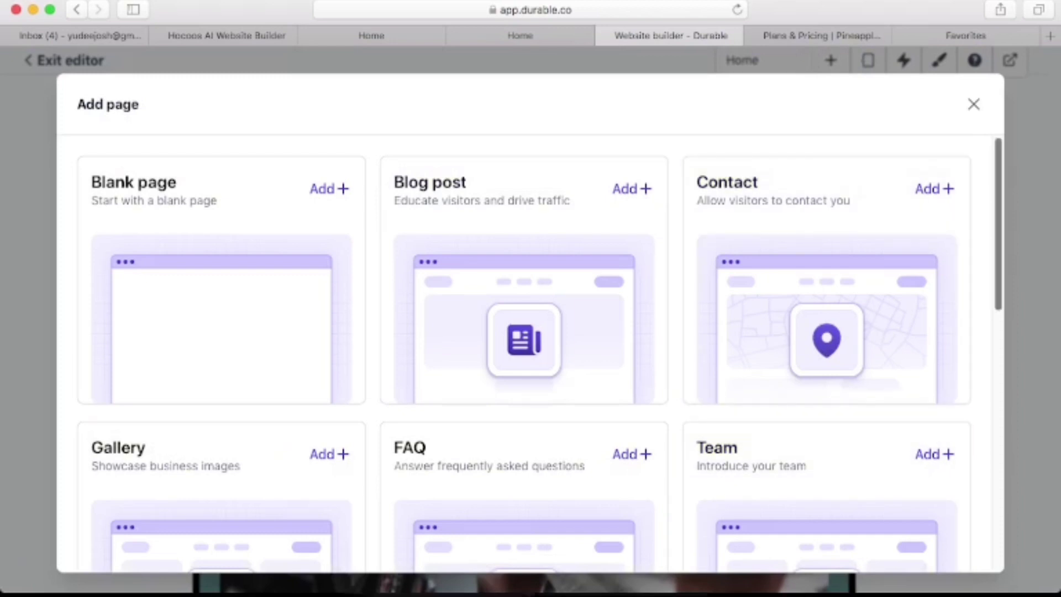
scroll(826, 309, "down", 8)
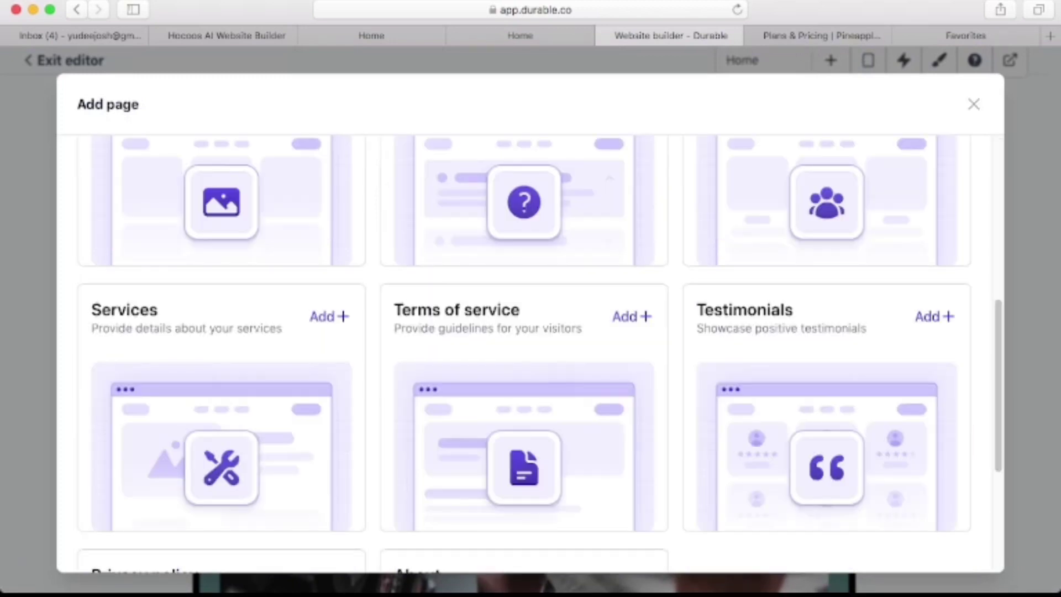
key("Escape")
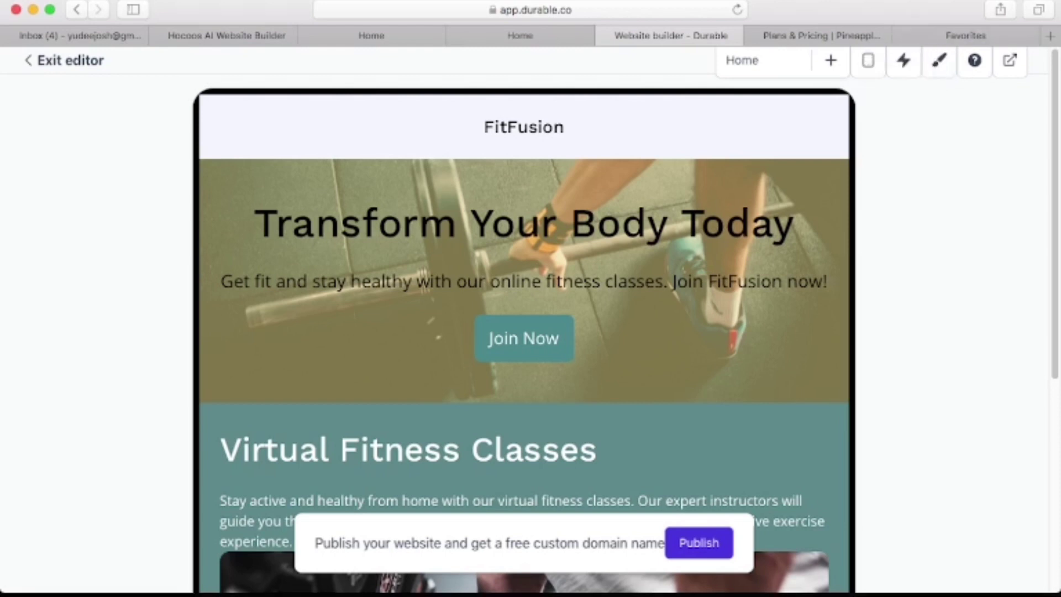
Preview the FitFusion site at Tablet landscape size, then bring up the publishing plans.
left_click(868, 61)
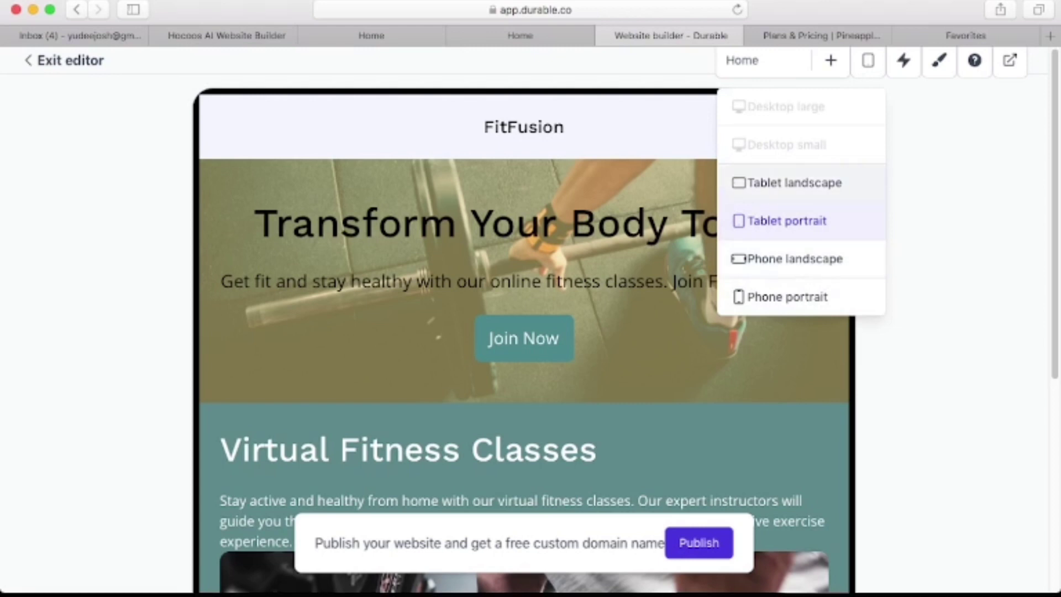
left_click(787, 182)
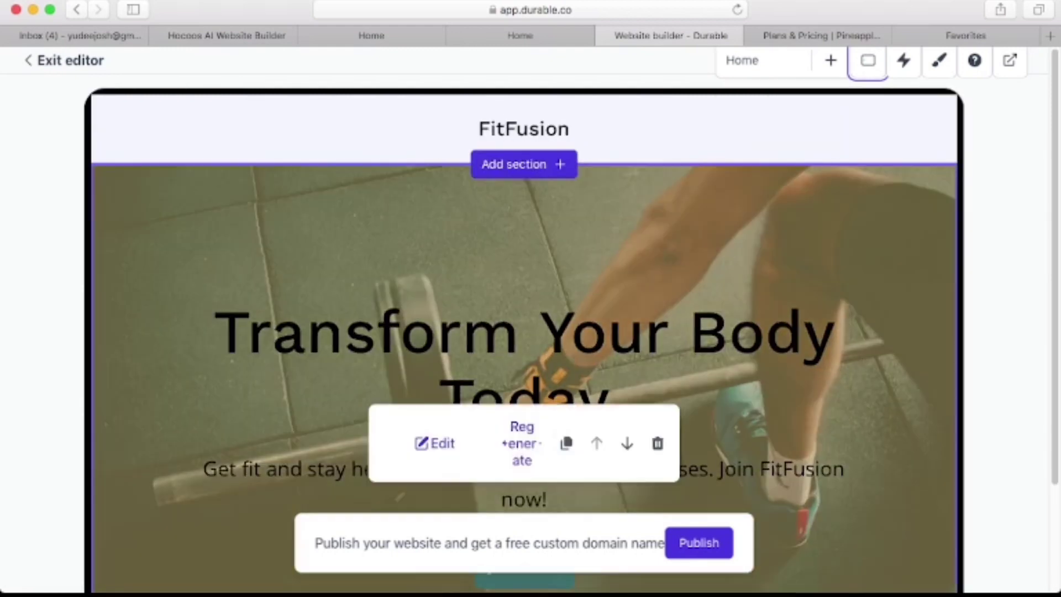
scroll(524, 332, "down", 3)
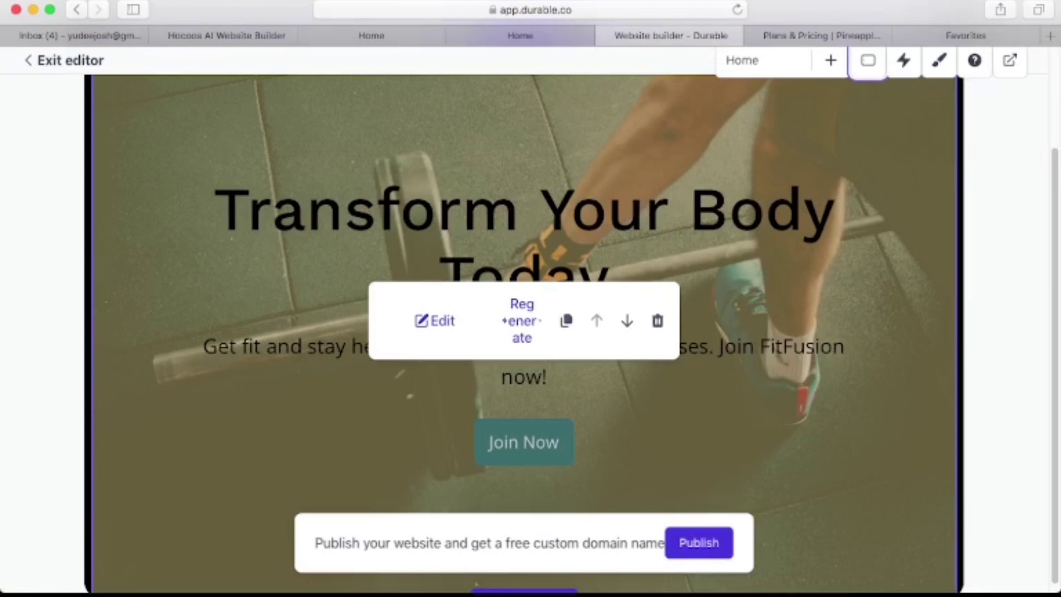
left_click(699, 544)
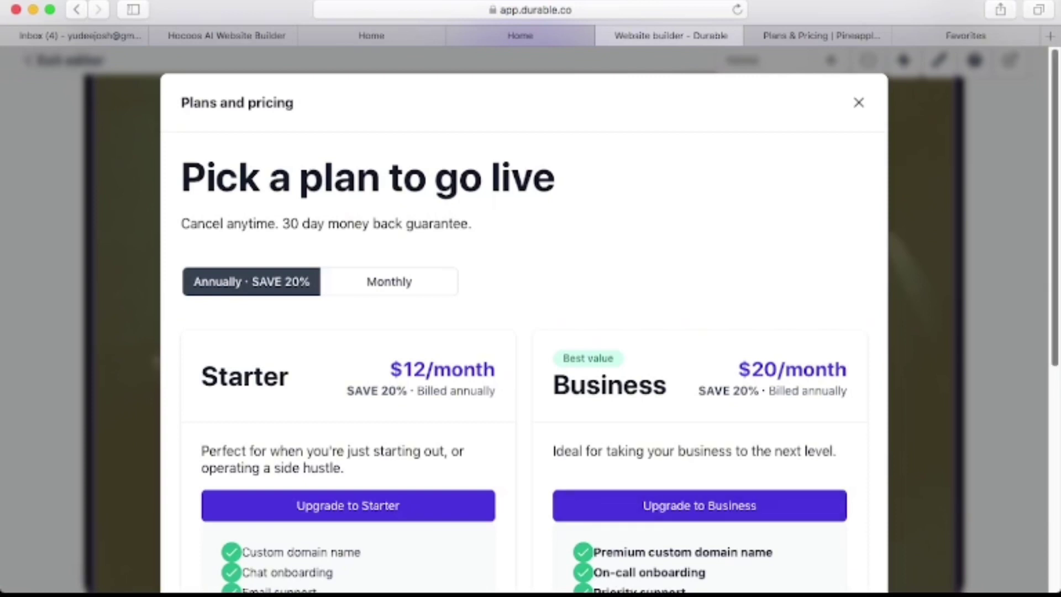
Scroll through the pricing plans and the live FitFusion site's sections.
scroll(524, 332, "down", 3)
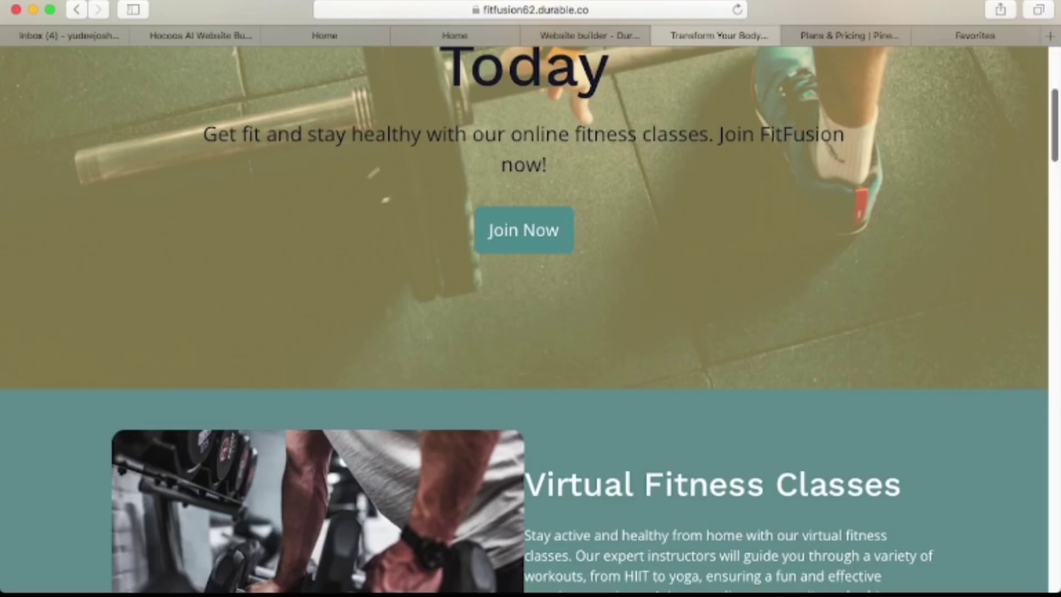
scroll(530, 320, "down", 5)
scroll(530, 321, "down", 6)
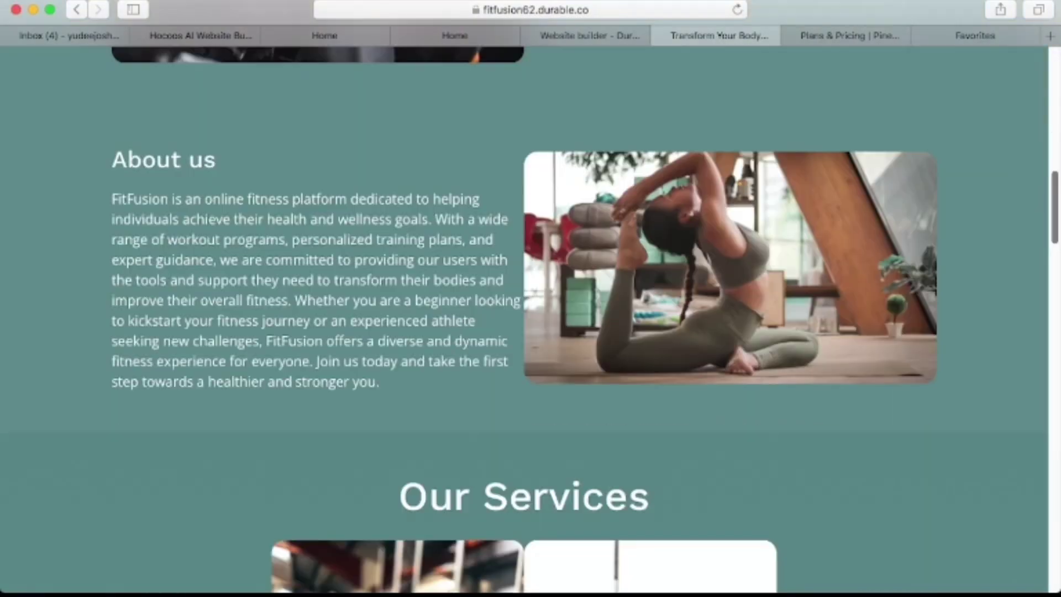
scroll(530, 320, "down", 4)
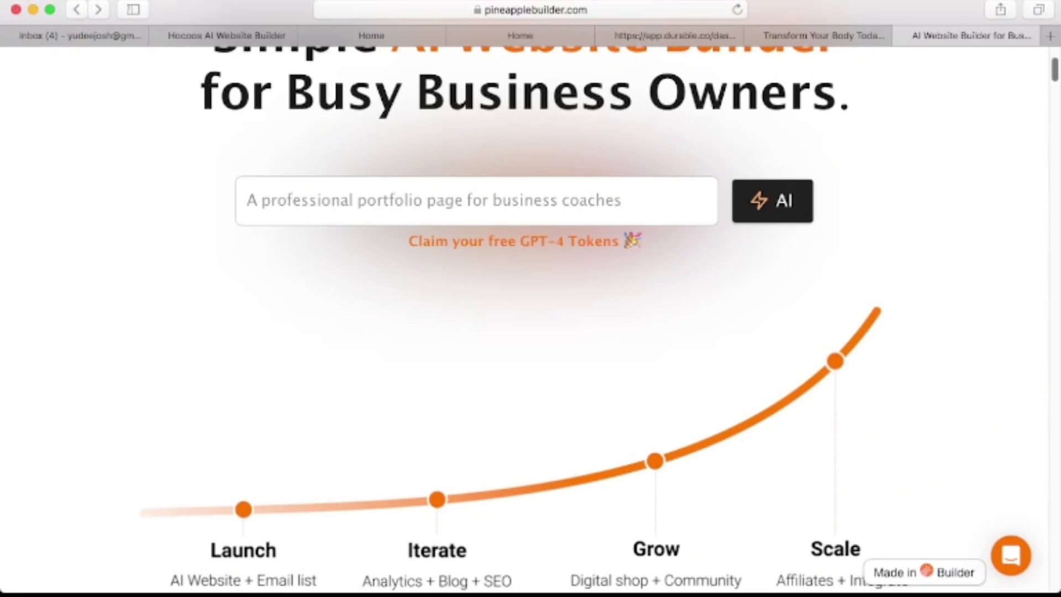
scroll(530, 321, "up", 3)
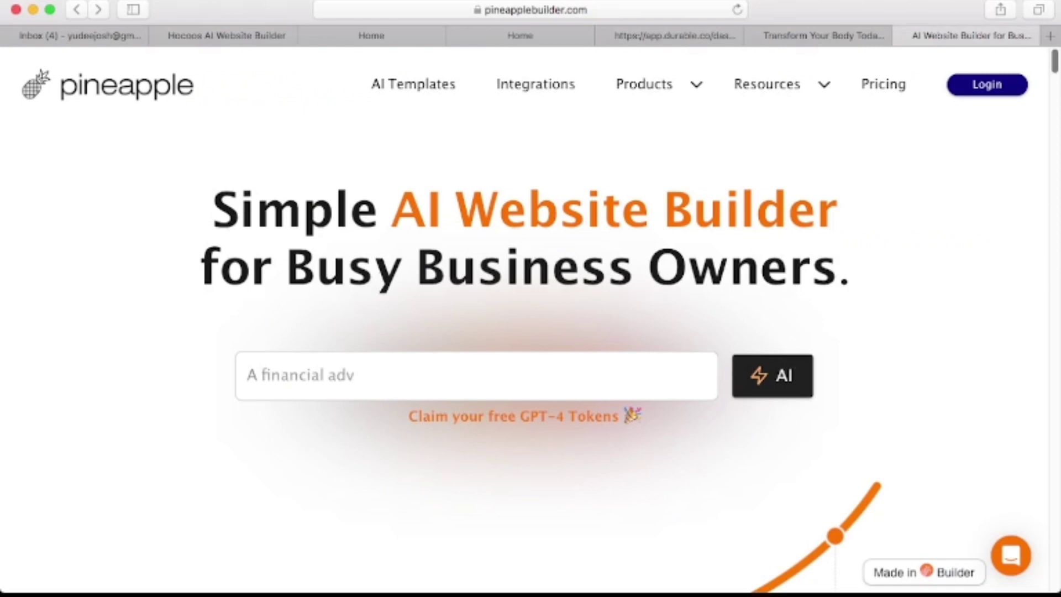
scroll(530, 321, "down", 10)
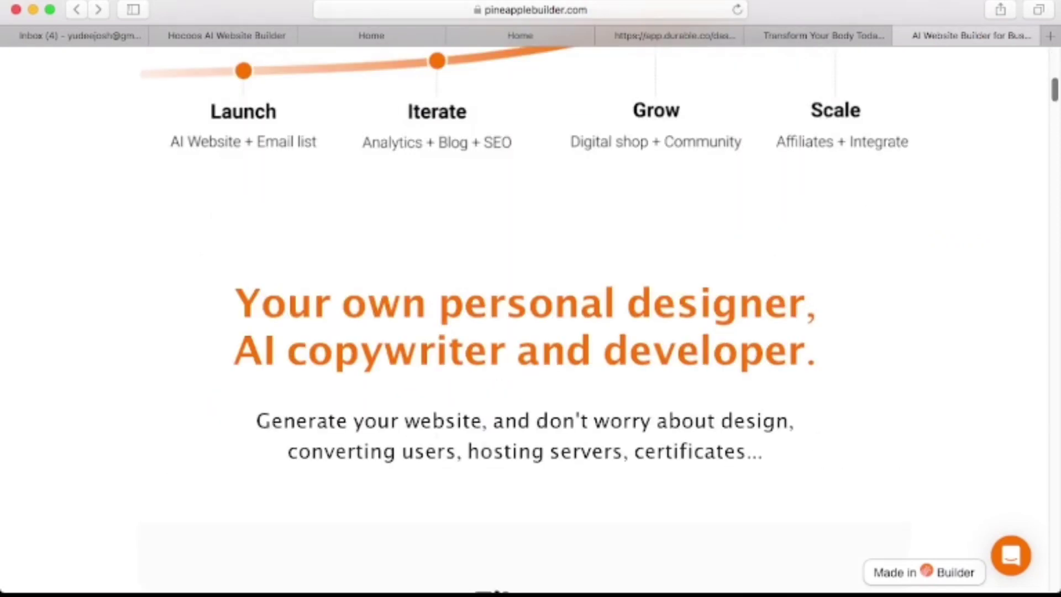
scroll(531, 320, "down", 8)
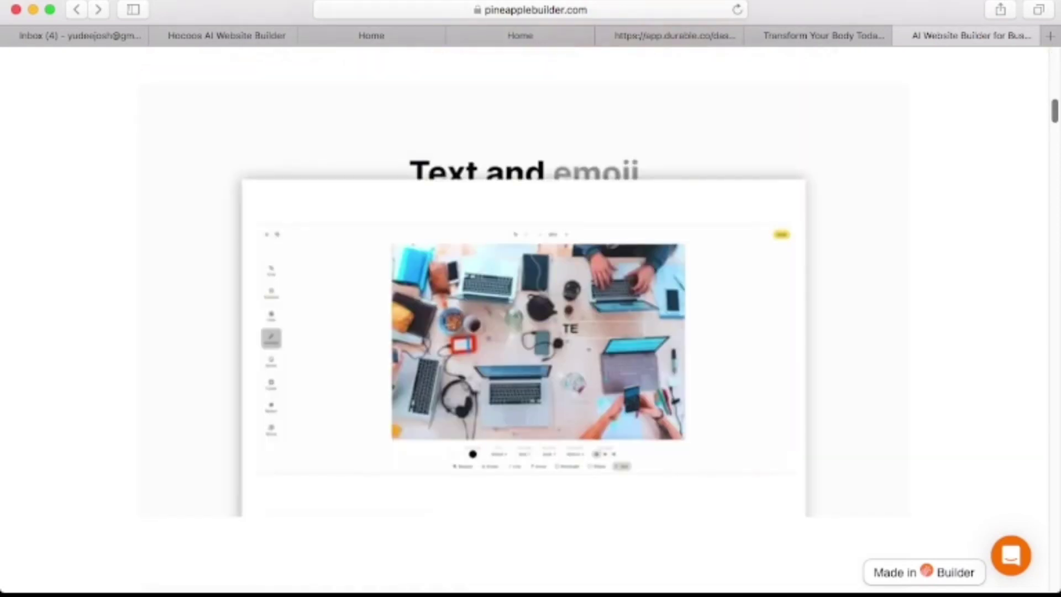
scroll(531, 321, "down", 8)
scroll(531, 321, "down", 4)
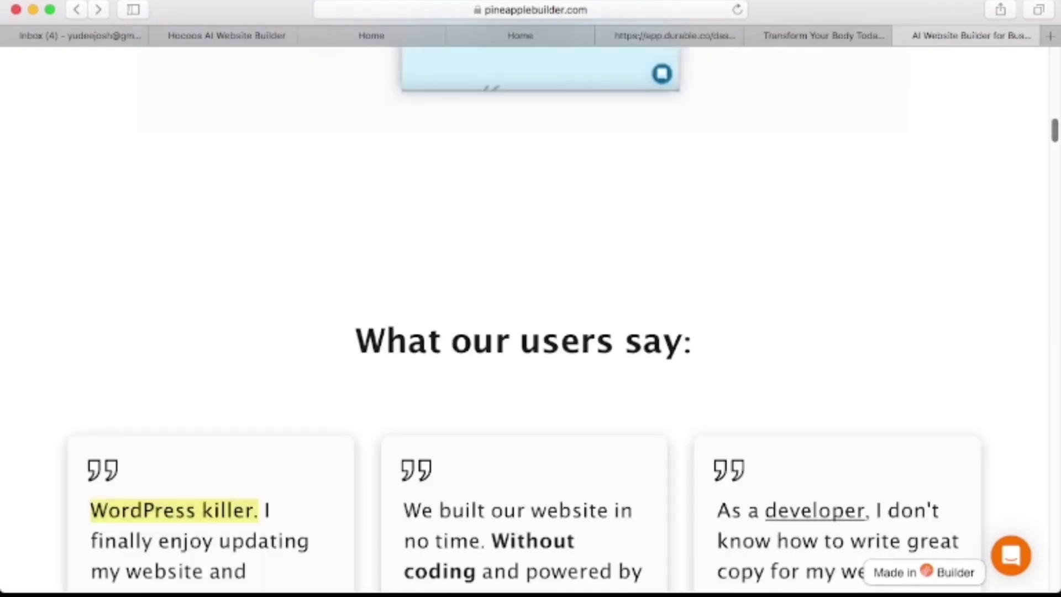
scroll(530, 321, "down", 15)
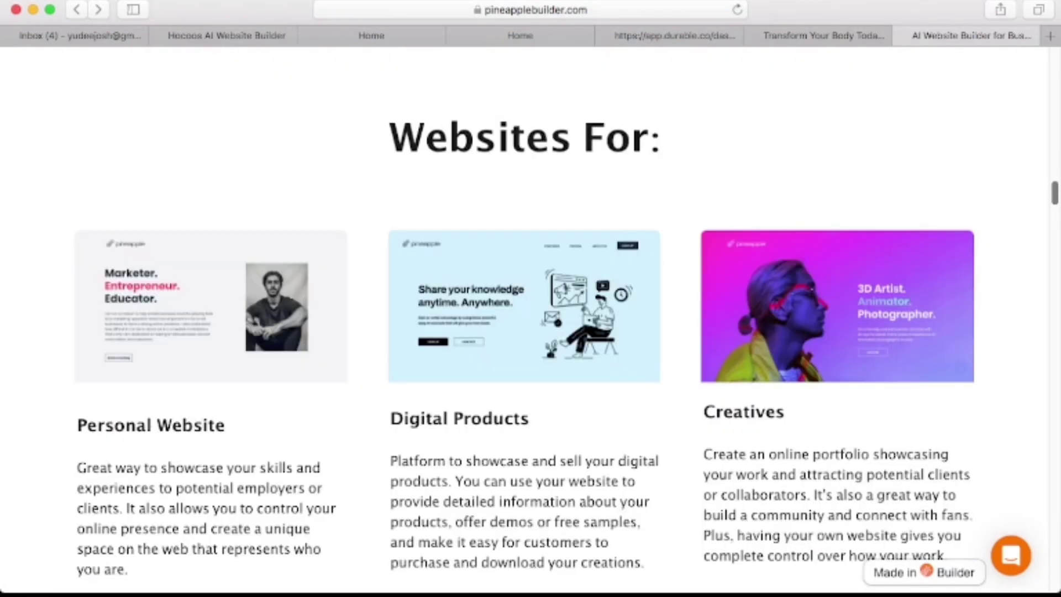
scroll(530, 321, "down", 13)
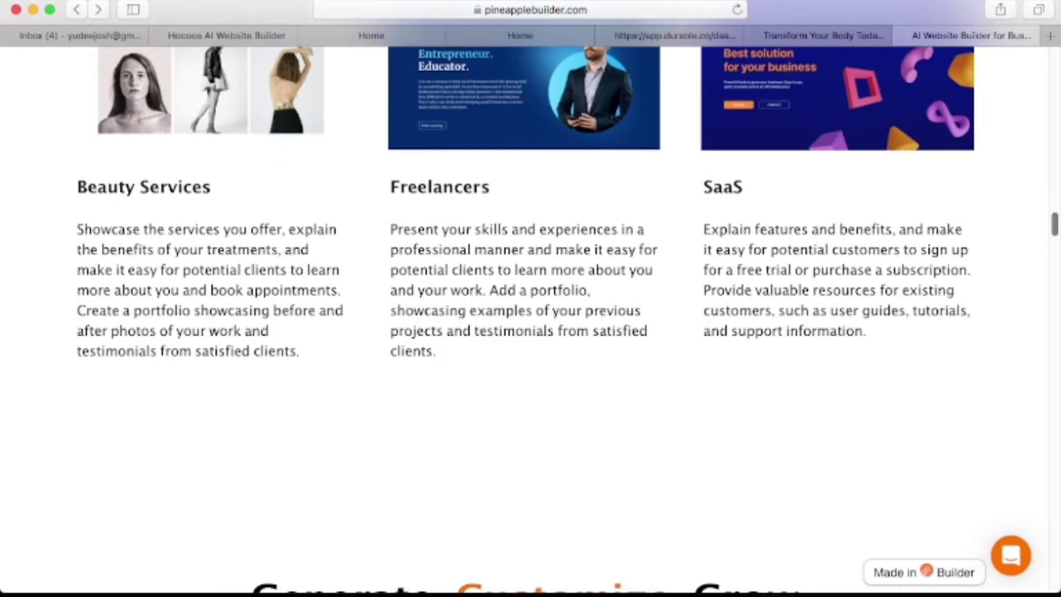
scroll(531, 321, "down", 6)
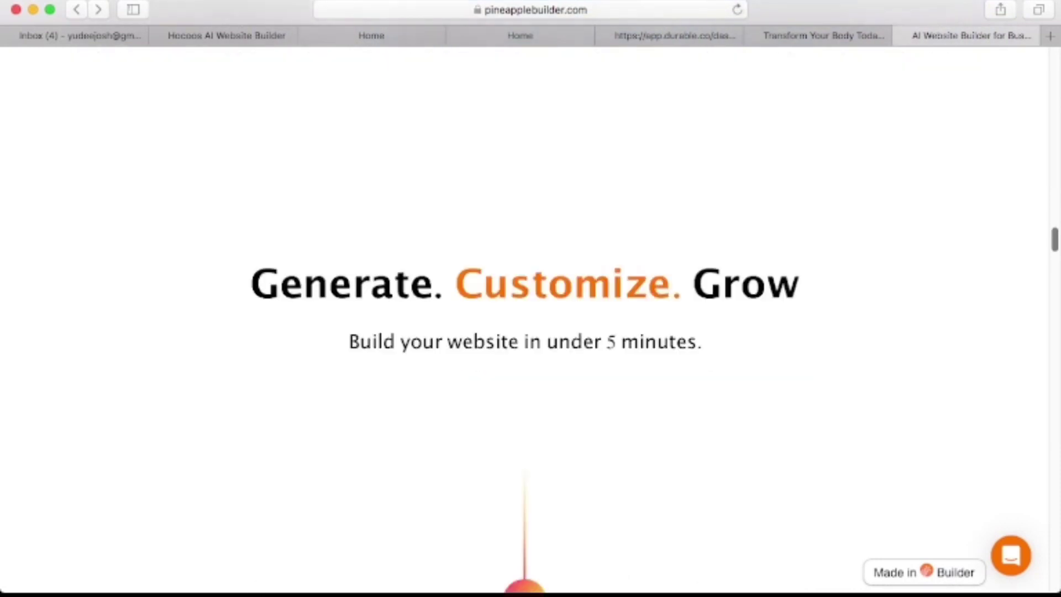
scroll(531, 321, "down", 3)
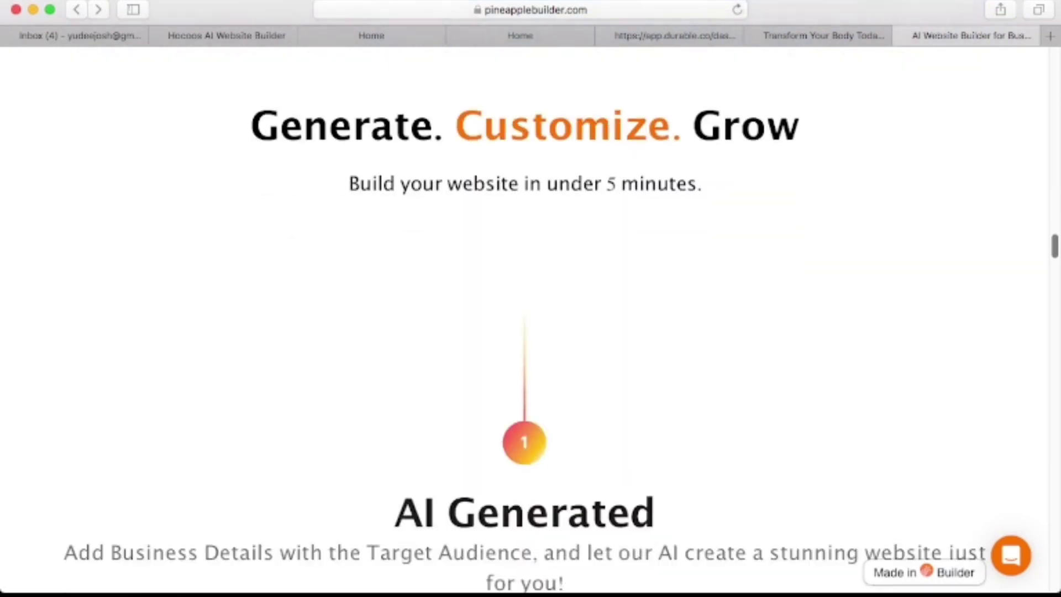
scroll(71, 575, "down", 2)
scroll(531, 321, "up", 3)
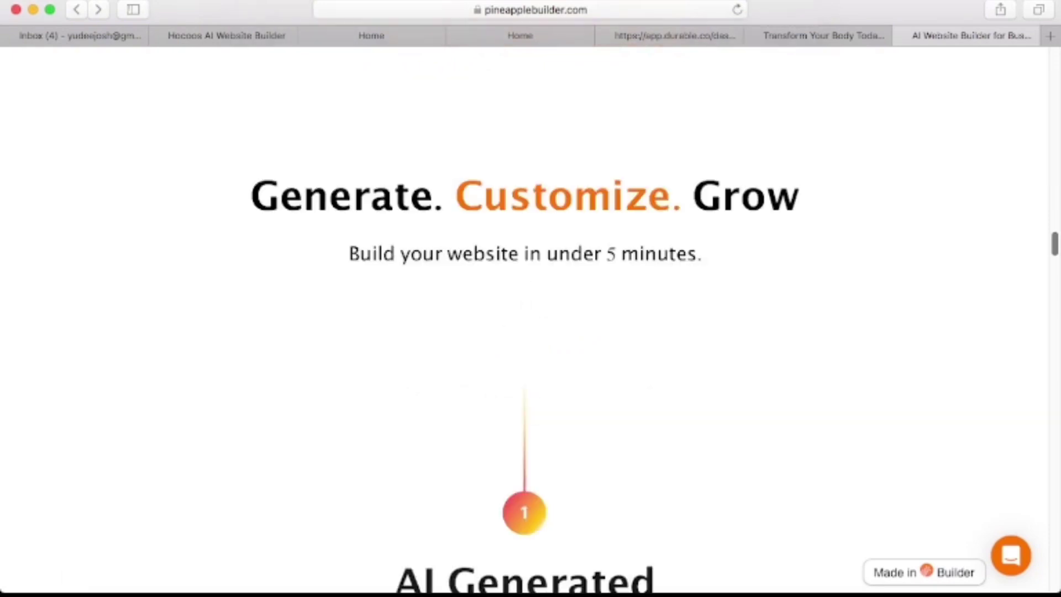
scroll(931, 380, "down", 10)
scroll(904, 483, "down", 2)
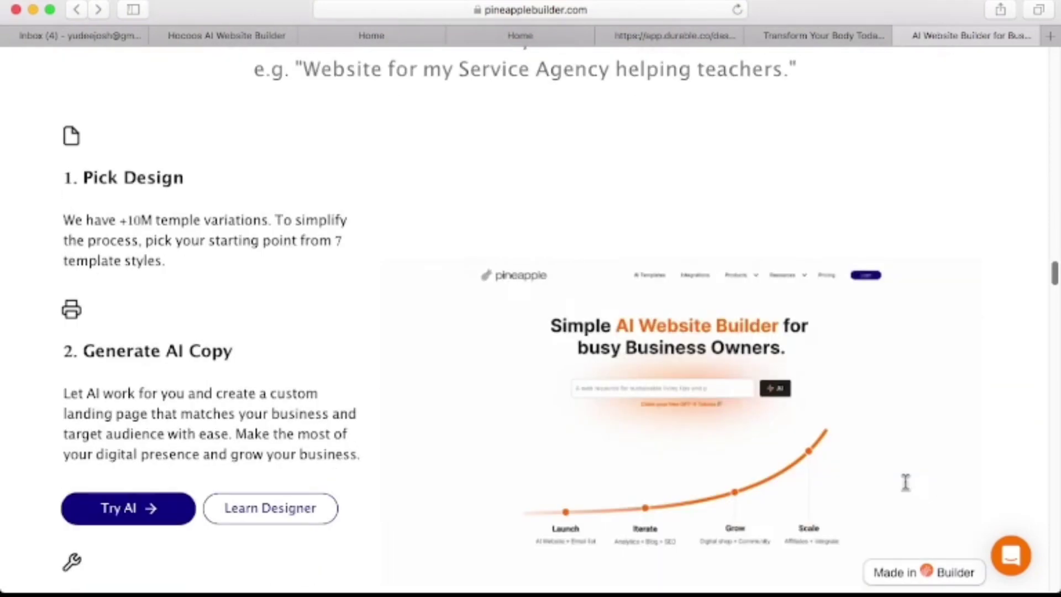
scroll(605, 485, "up", 4)
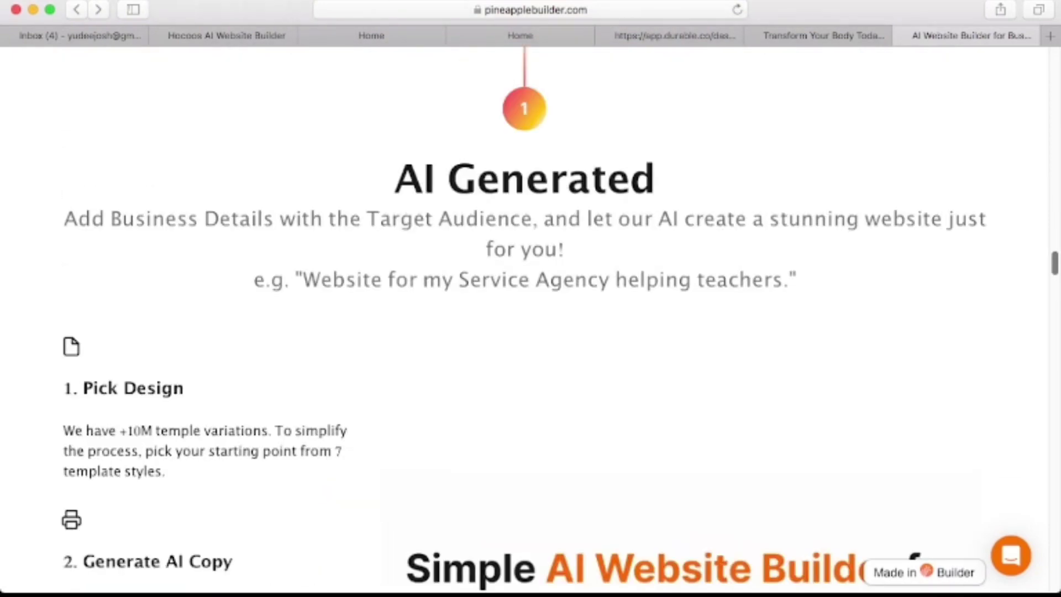
scroll(531, 332, "down", 5)
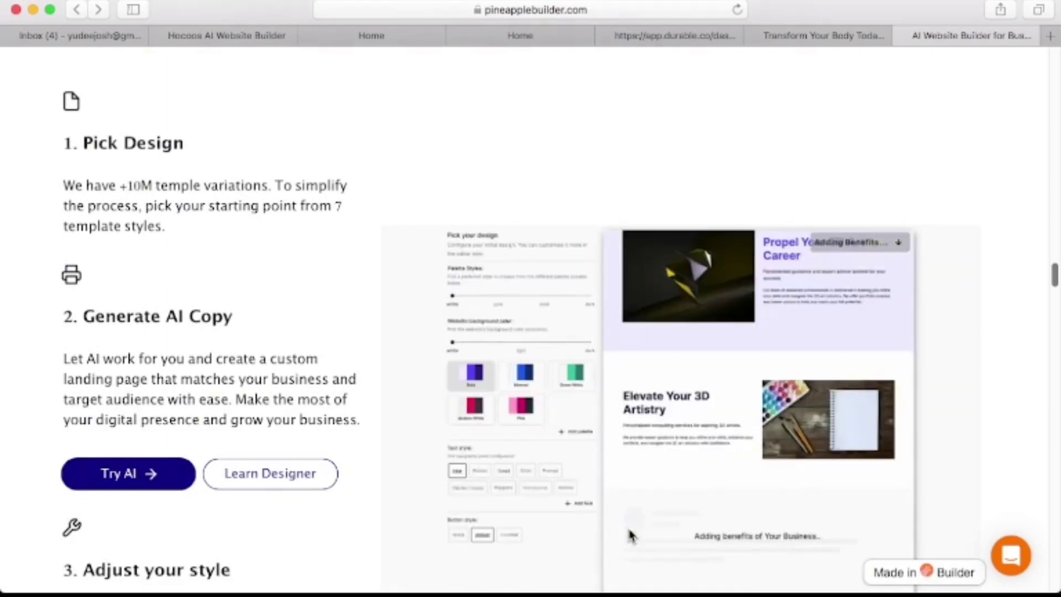
scroll(630, 533, "down", 3)
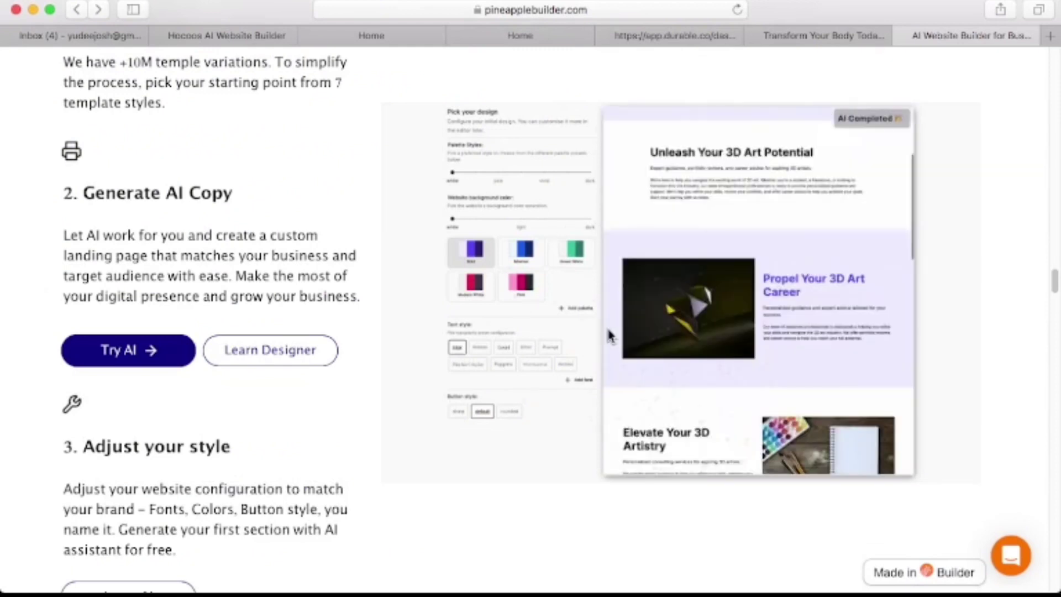
scroll(606, 325, "down", 10)
scroll(713, 514, "down", 2)
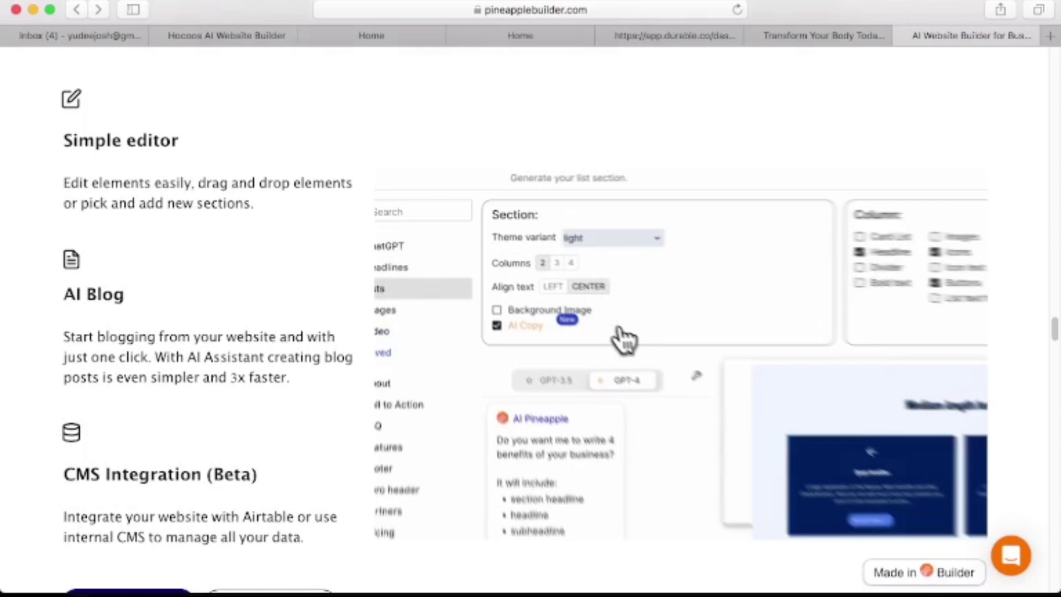
scroll(624, 340, "down", 10)
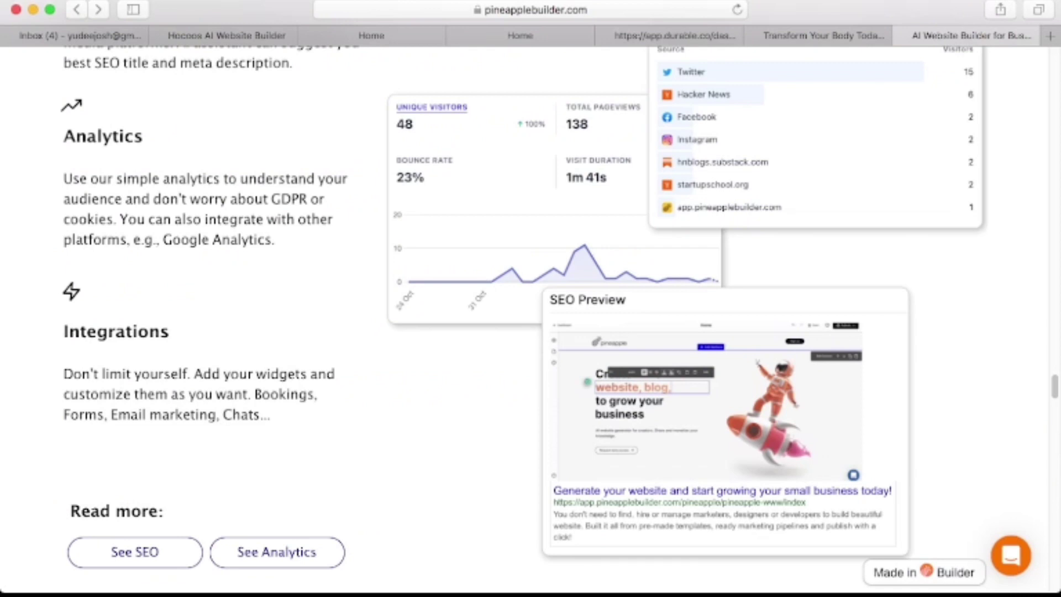
scroll(531, 310, "up", 15)
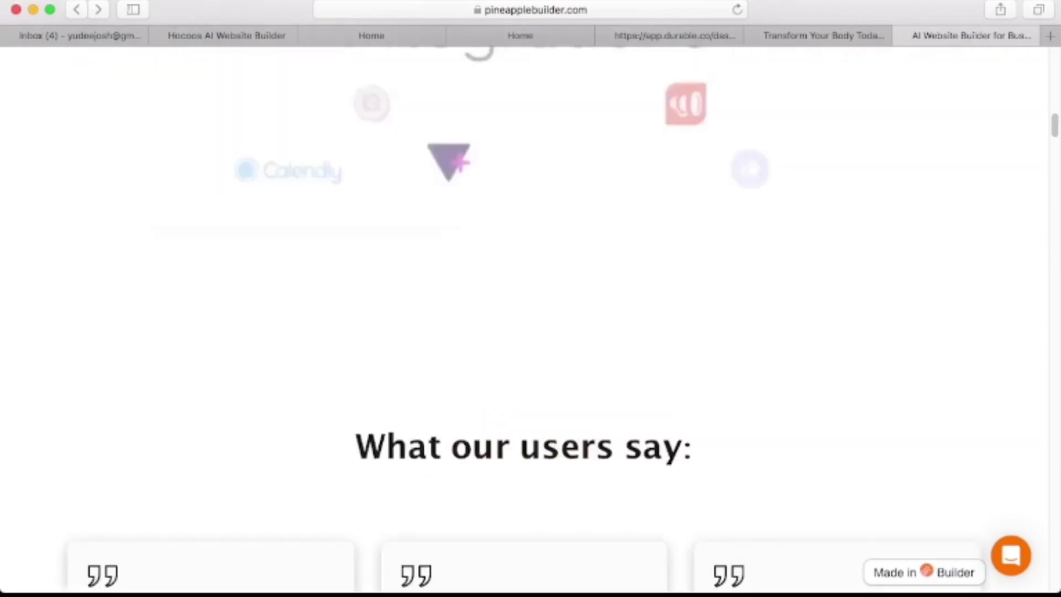
scroll(531, 309, "up", 10)
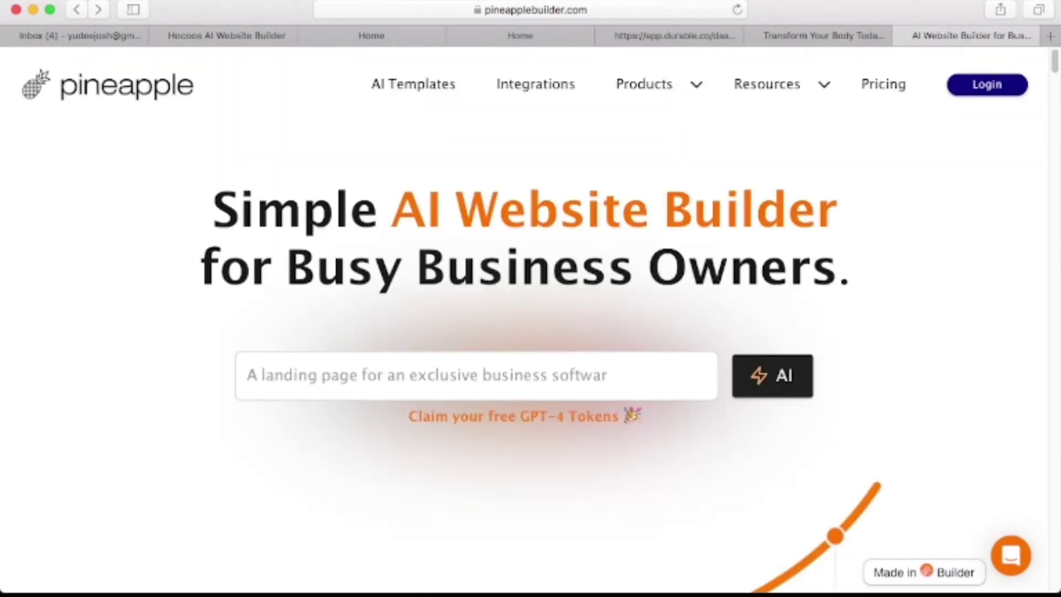
Describe the website as 'Fitness' and submit it for generation.
left_click(247, 375)
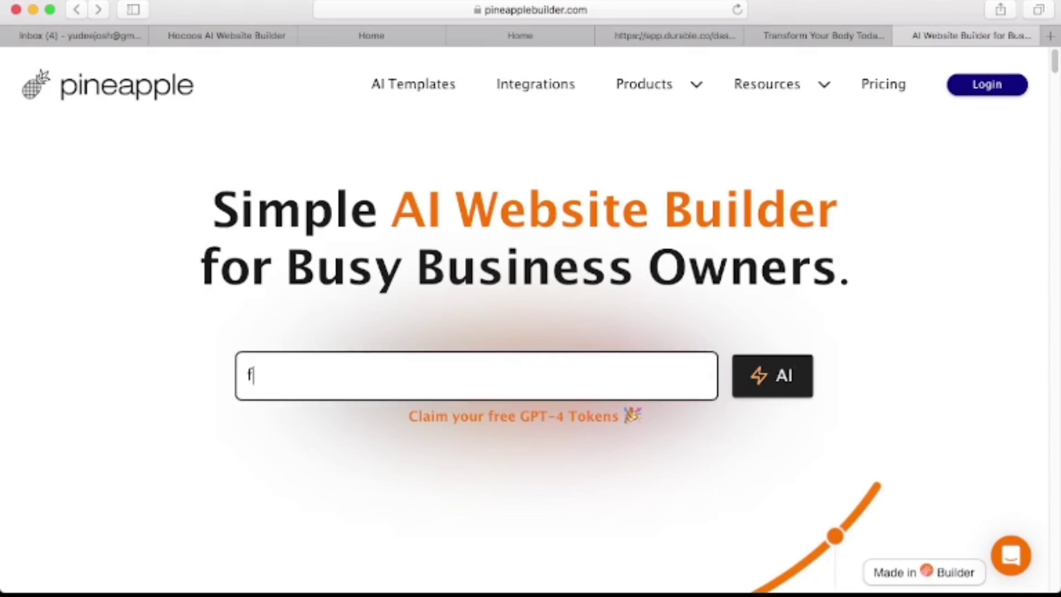
type("Fitness")
key("Return")
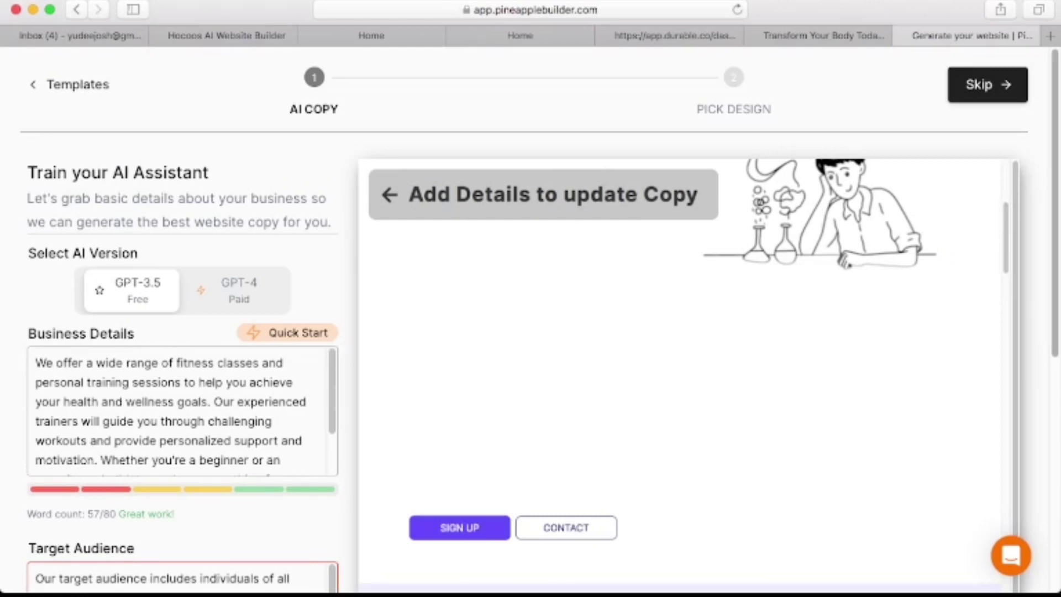
Cut words from the Target Audience text until it is under 40 words.
scroll(531, 321, "down", 5)
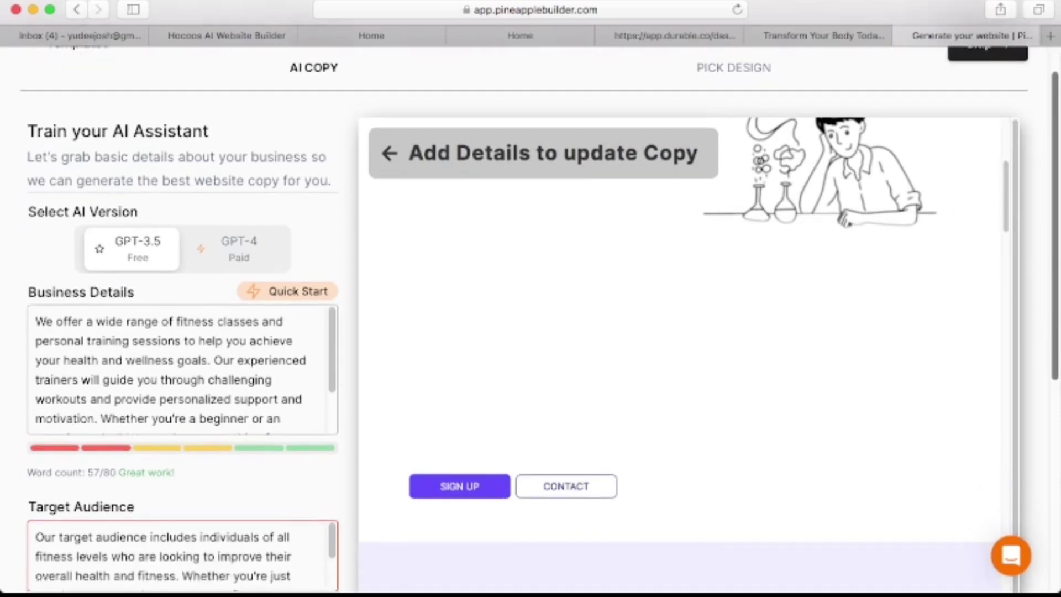
scroll(531, 321, "down", 2)
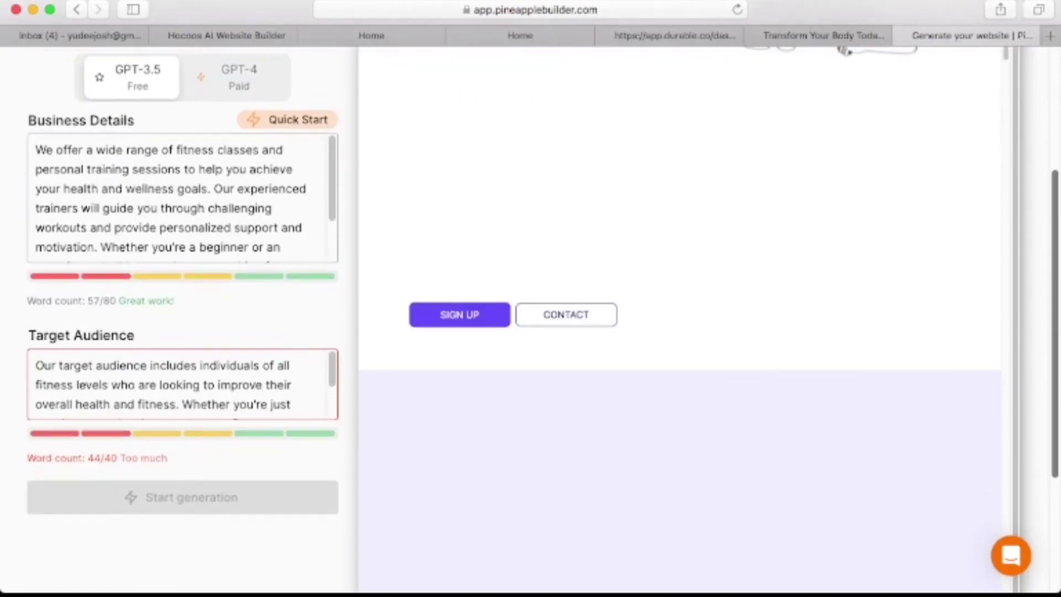
scroll(531, 321, "down", 1)
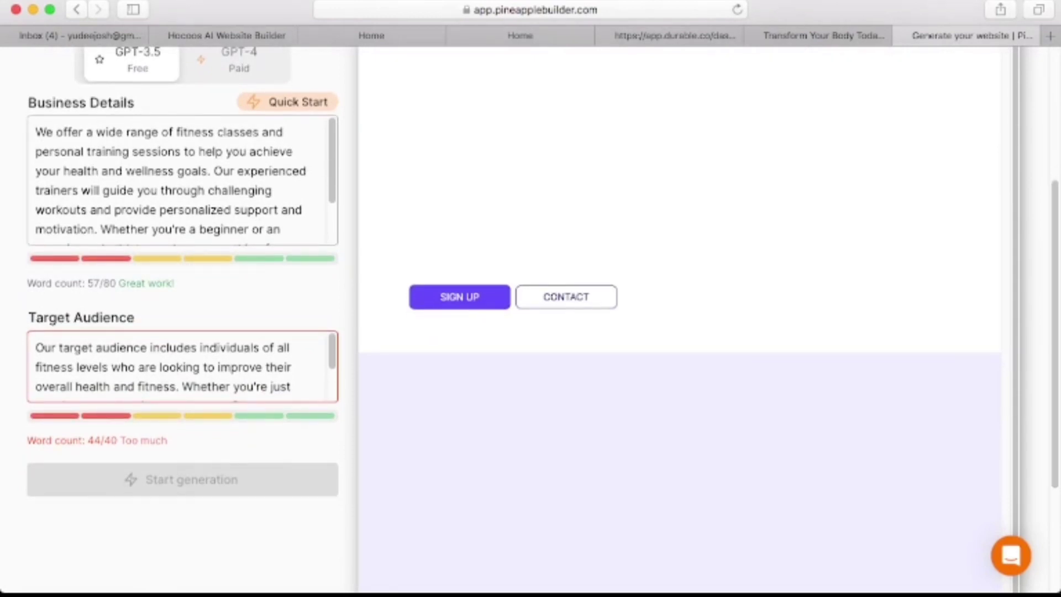
key("BackSpace")
key("BackSpace")
key("BackSpace")
key("BackSpace")
key("BackSpace")
key("BackSpace")
key("BackSpace")
key("BackSpace")
key("BackSpace")
key("BackSpace")
key("BackSpace")
key("BackSpace")
key("BackSpace")
key("BackSpace")
key("BackSpace")
key("BackSpace")
key("BackSpace")
key("BackSpace")
key("BackSpace")
key("BackSpace")
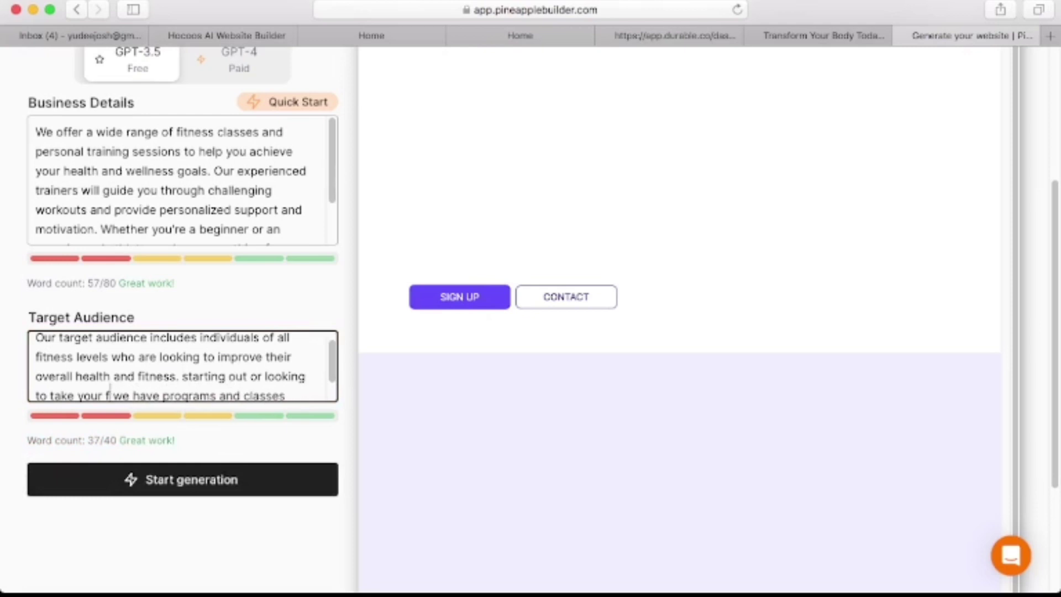
key("BackSpace")
key("BackSpace")
key("BackSpace")
key("BackSpace")
key("BackSpace")
key("BackSpace")
key("BackSpace")
key("BackSpace")
key("BackSpace")
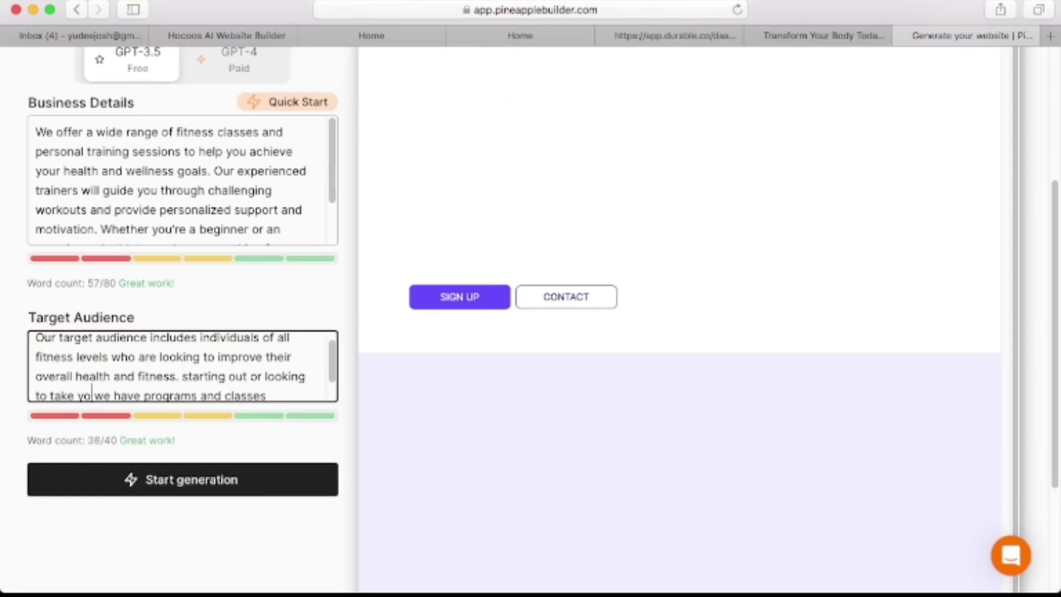
key("BackSpace")
key("BackSpace")
key("BackSpace")
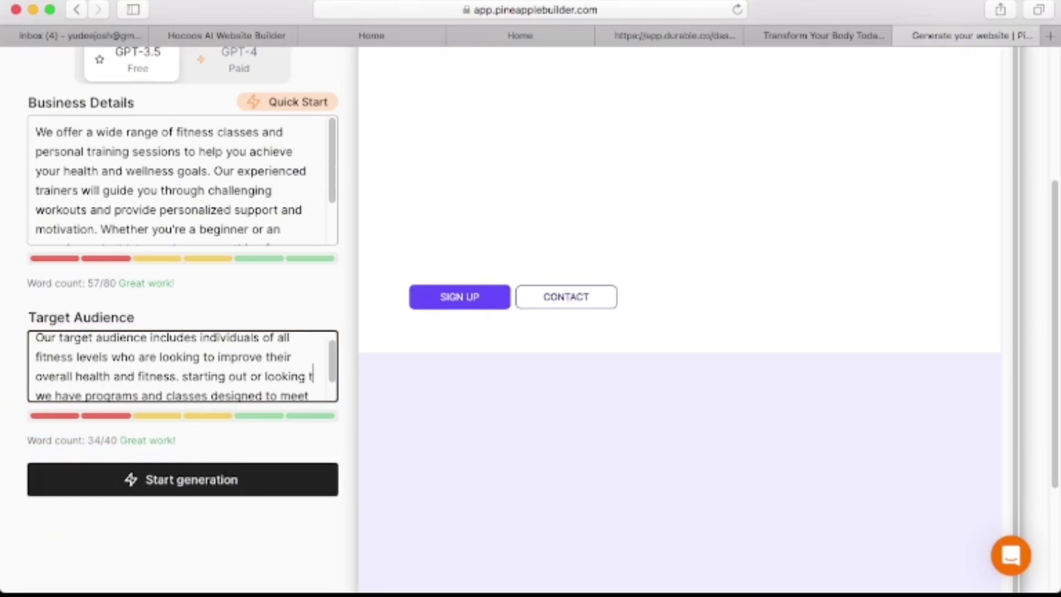
key("BackSpace")
key("BackSpace")
key("BackSpace")
key("BackSpace")
key("BackSpace")
key("BackSpace")
key("BackSpace")
key("BackSpace")
key("BackSpace")
key("BackSpace")
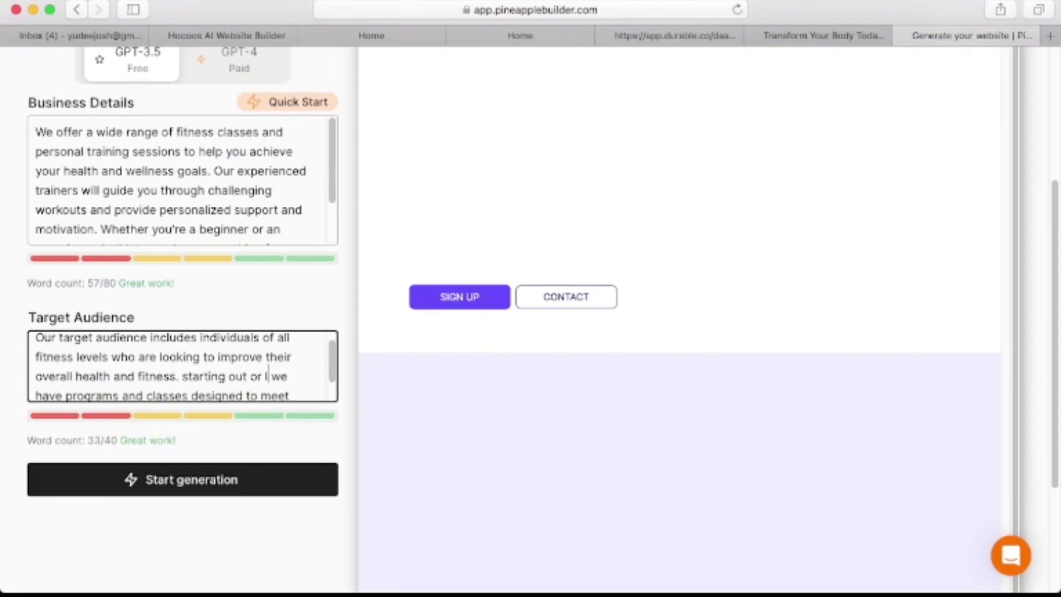
key("BackSpace")
key("BackSpace")
key("BackSpace")
key("BackSpace")
key("BackSpace")
key("BackSpace")
key("BackSpace")
key("BackSpace")
key("BackSpace")
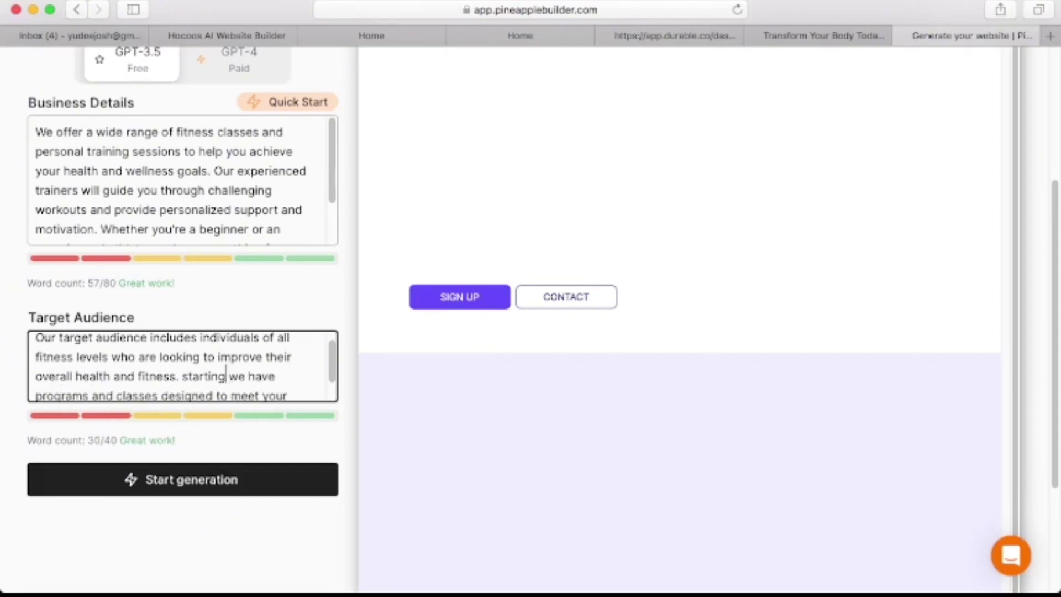
key("BackSpace")
key("BackSpace")
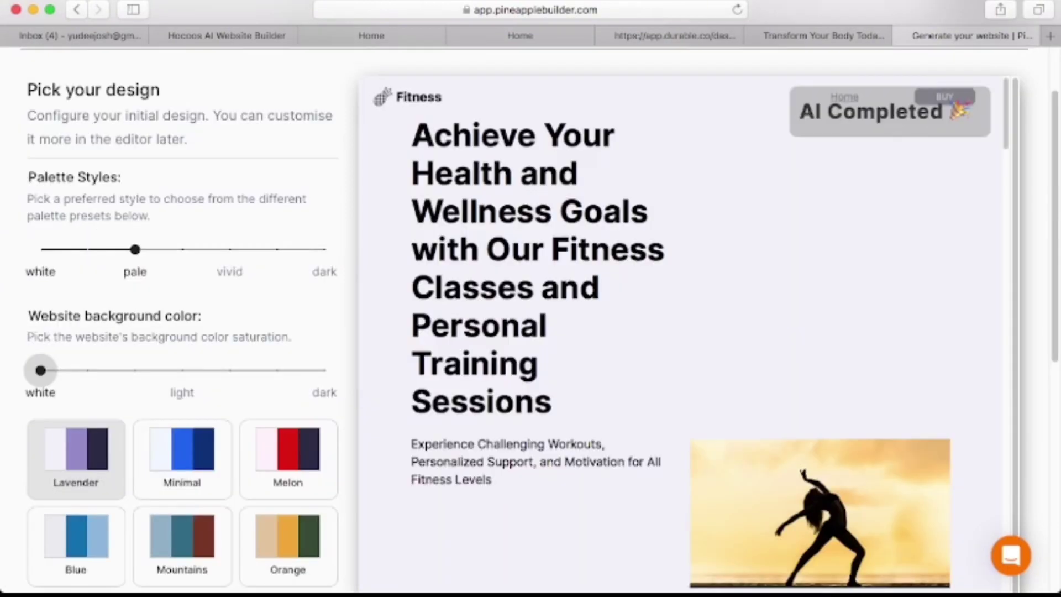
Shift the website background one step toward light pink and show the publish options.
left_click_drag(40, 371, 86, 371)
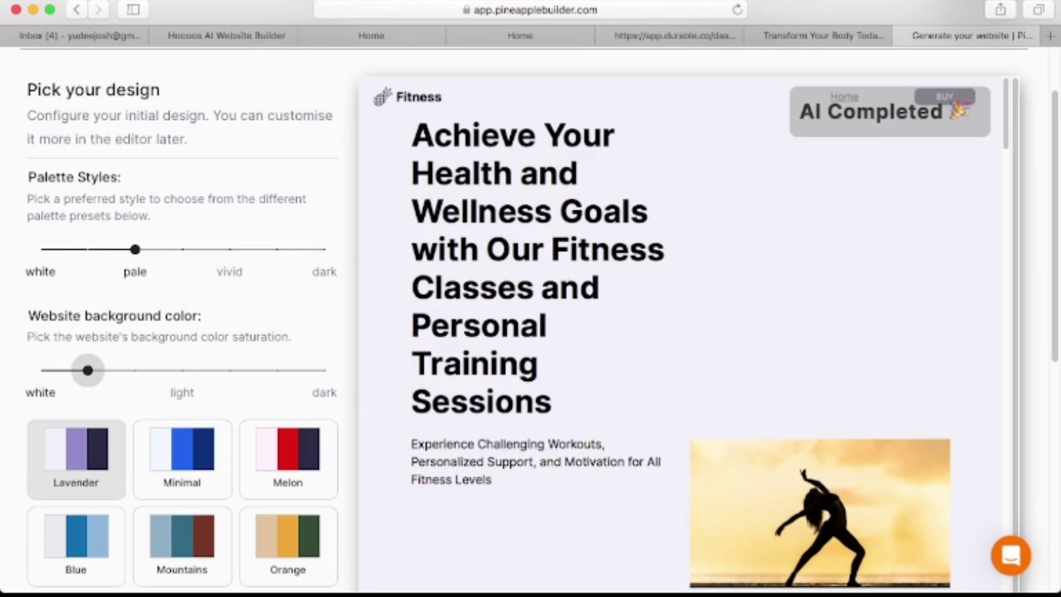
scroll(87, 371, "down", 8)
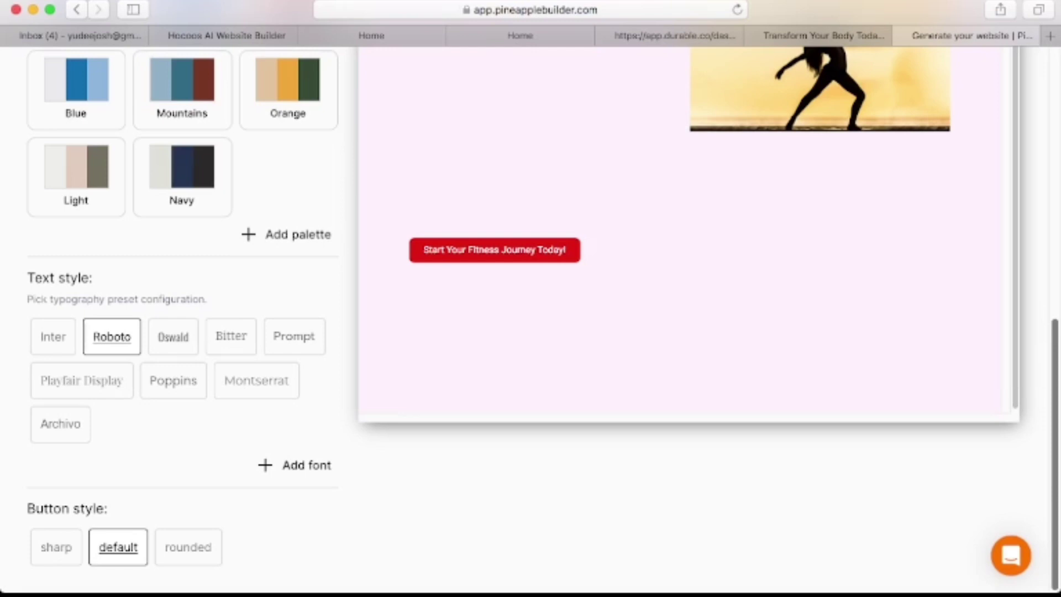
scroll(542, 320, "up", 8)
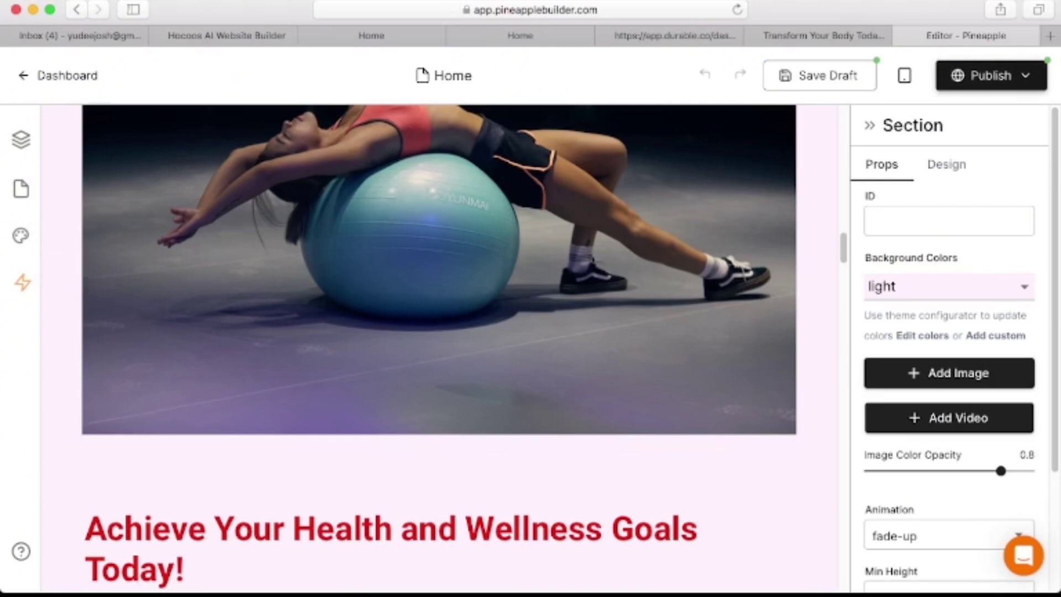
left_click(991, 76)
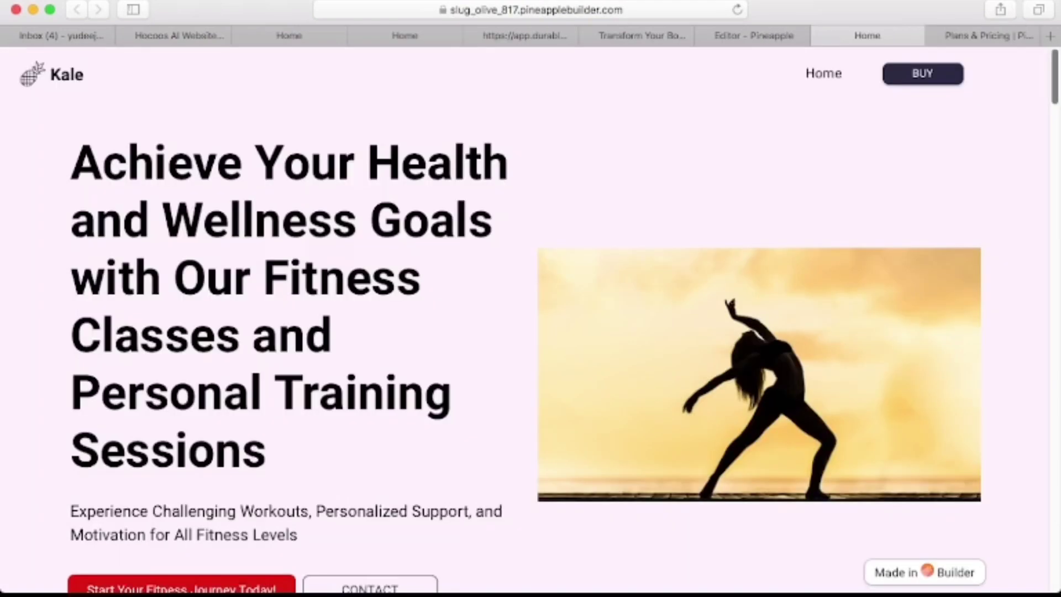
Scroll through the published fitness site on its live subdomain.
scroll(531, 310, "down", 10)
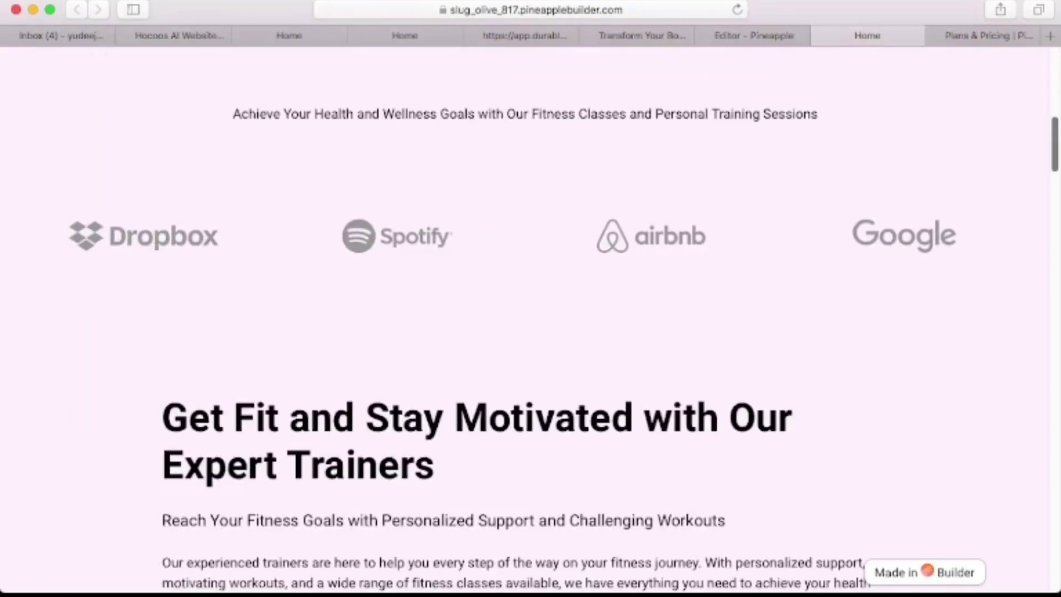
scroll(531, 308, "down", 5)
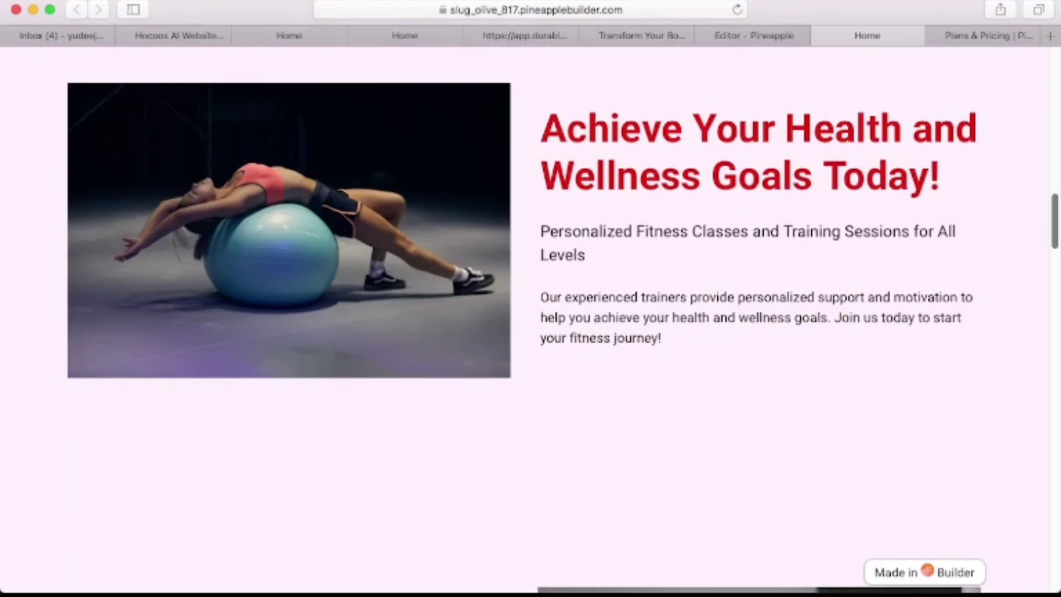
scroll(531, 310, "down", 6)
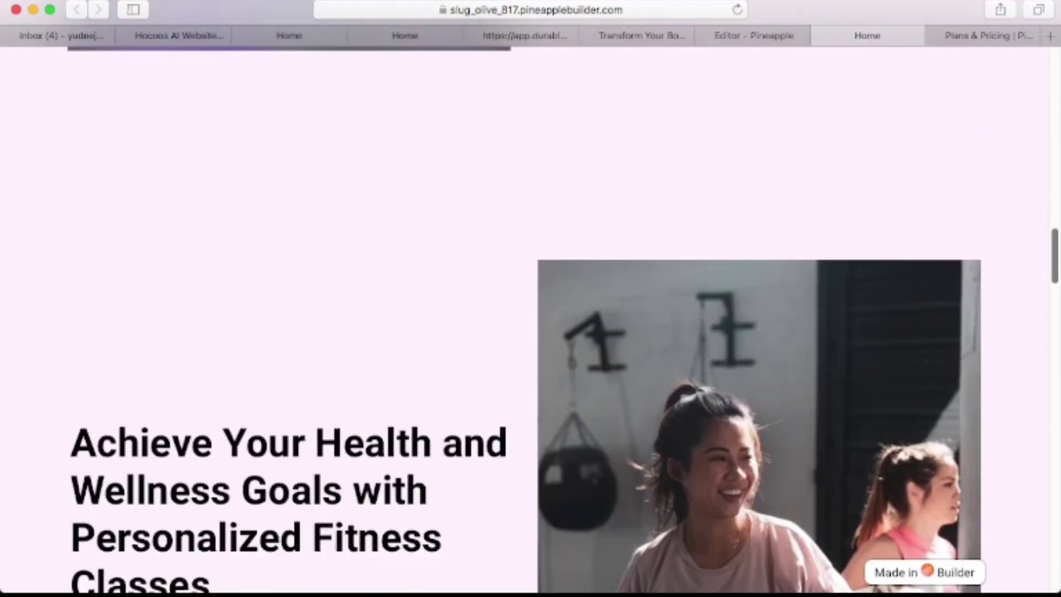
scroll(531, 309, "down", 8)
scroll(531, 309, "down", 2)
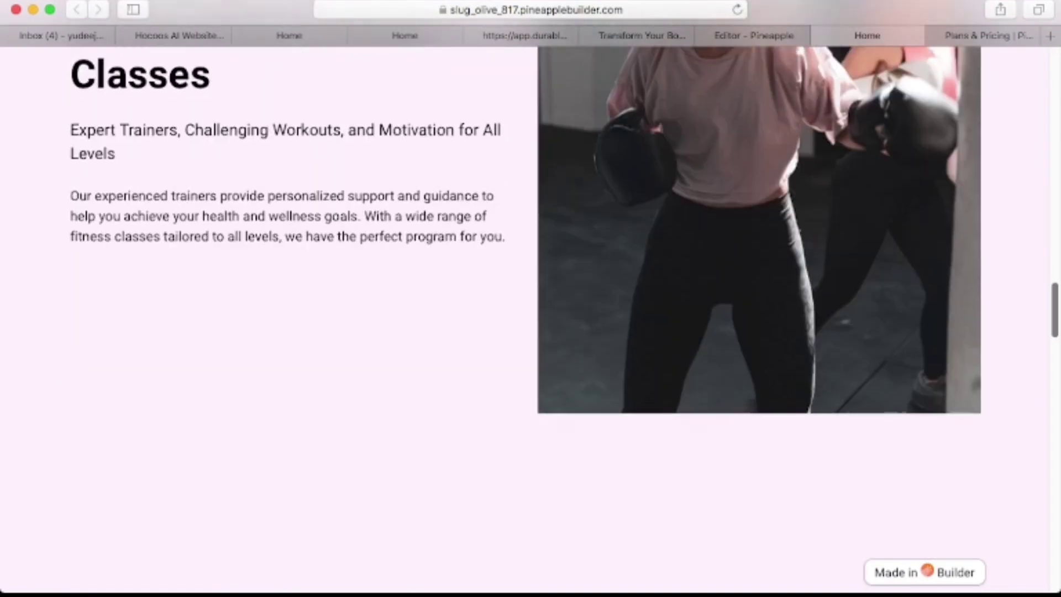
scroll(531, 310, "down", 10)
scroll(530, 310, "up", 6)
Review the Basic $12/mo and Grow $24/mo plans, then return to the live site.
key("ctrl+Tab")
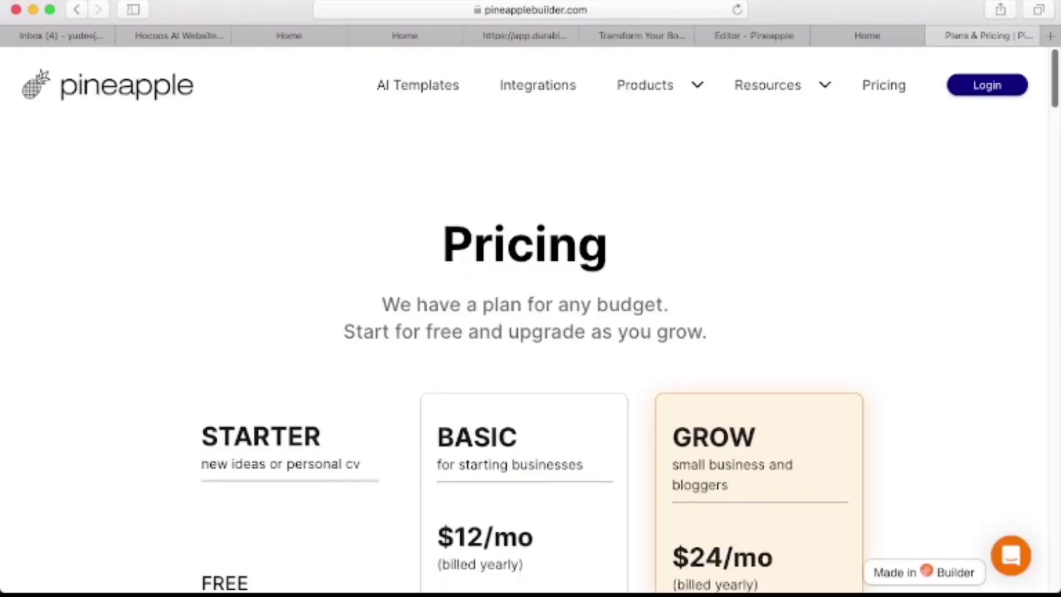
scroll(530, 320, "down", 4)
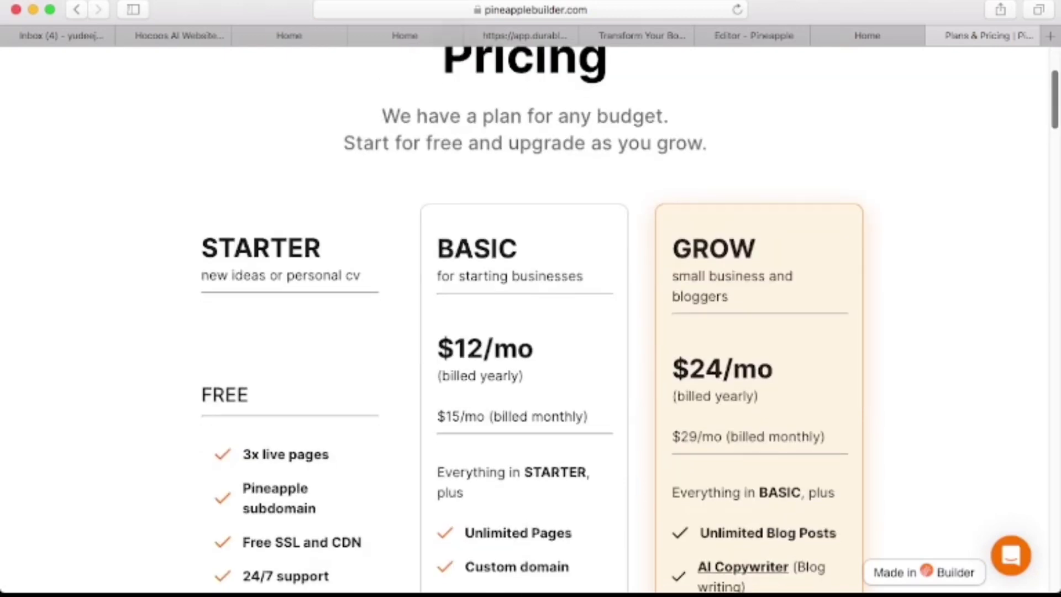
scroll(532, 321, "down", 4)
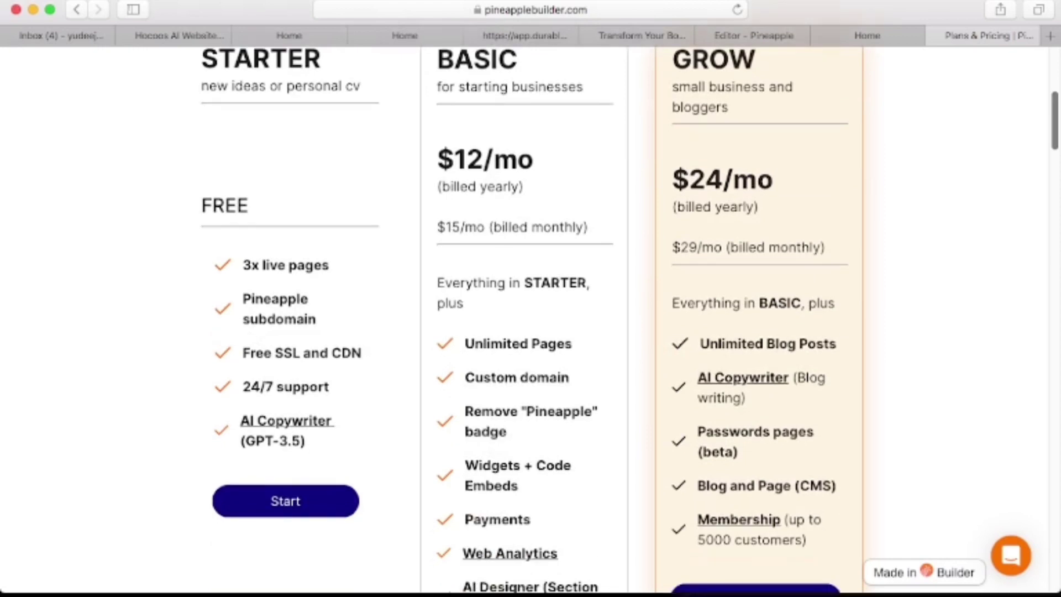
scroll(531, 321, "up", 2)
key("ctrl+shift+Tab")
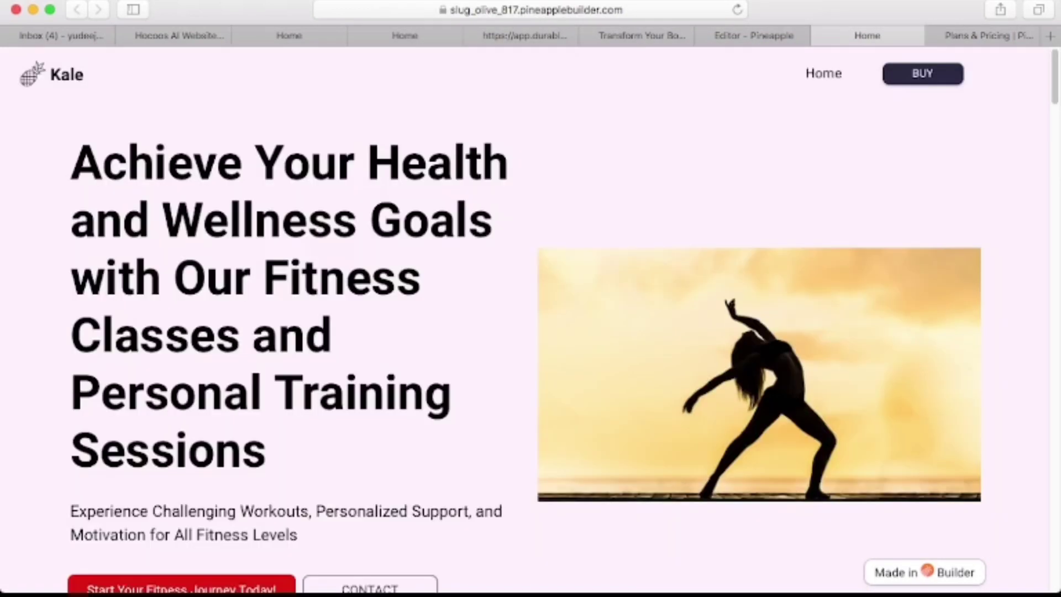
scroll(530, 321, "down", 15)
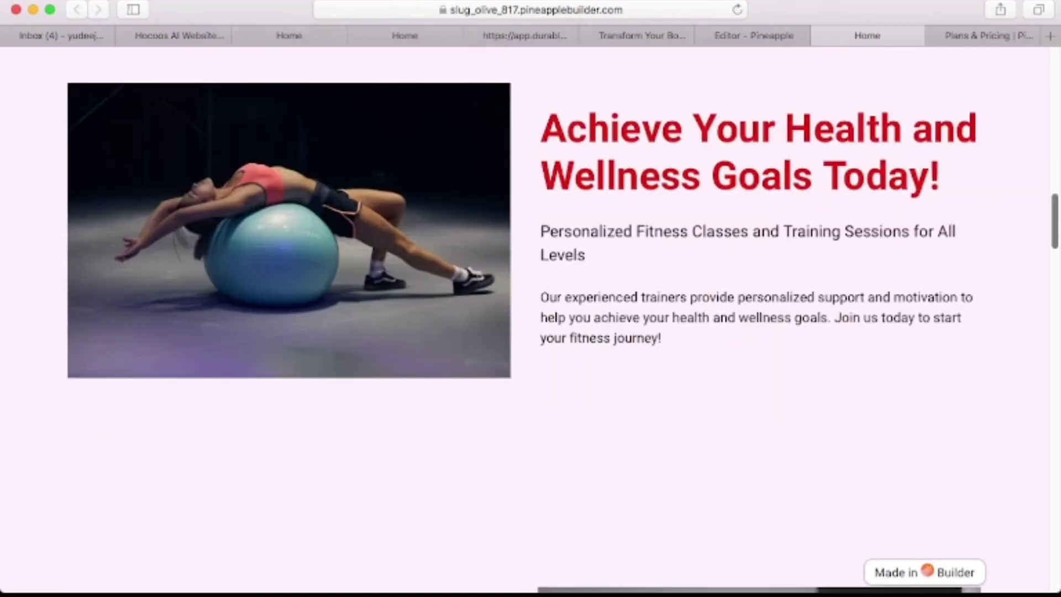
scroll(531, 321, "down", 15)
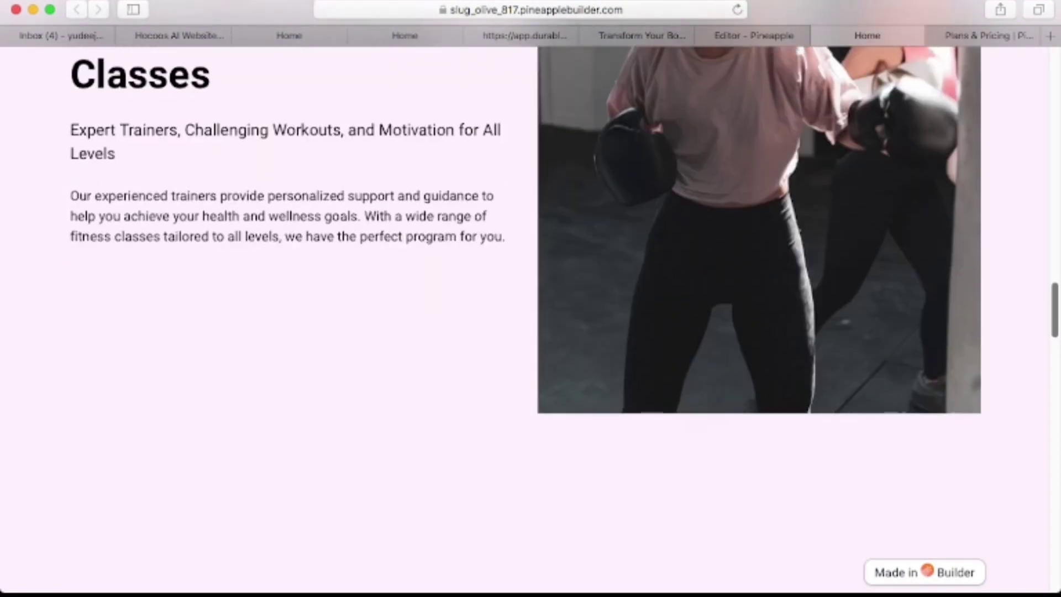
scroll(531, 320, "down", 5)
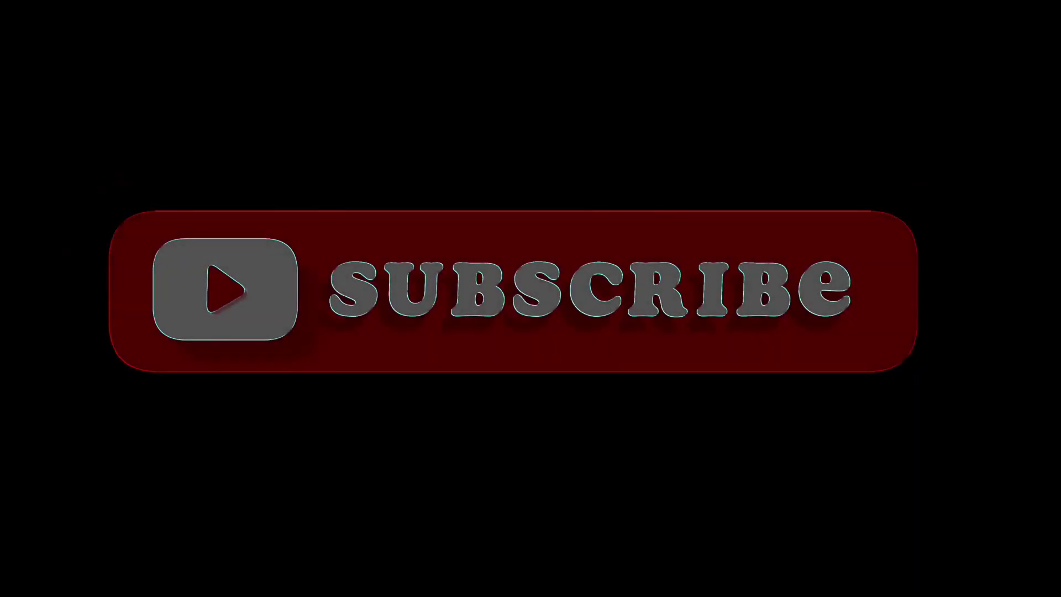